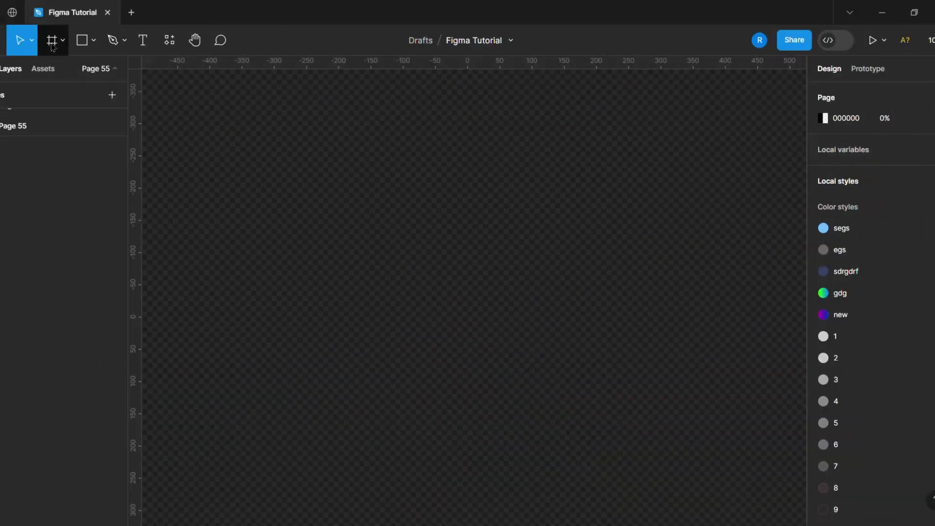
Create a frame using the iPhone 14 Pro Max phone preset
key(f)
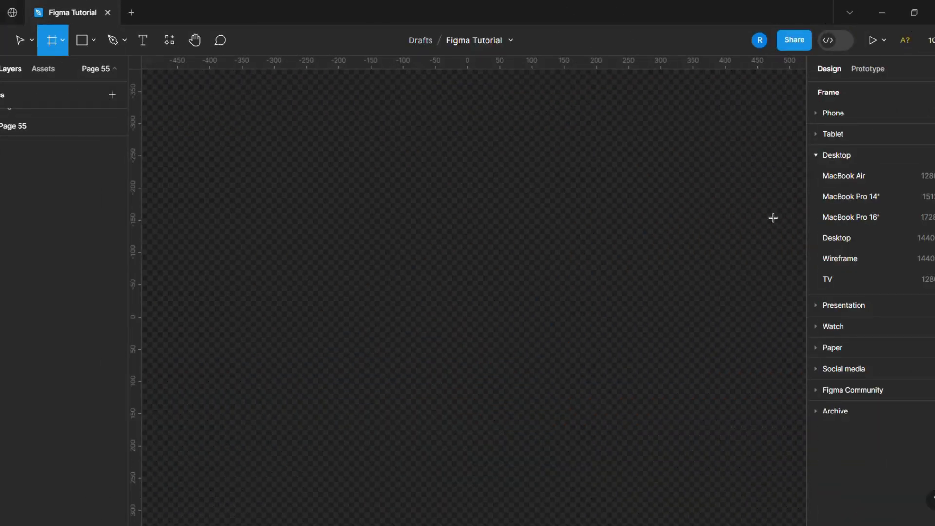
click(819, 117)
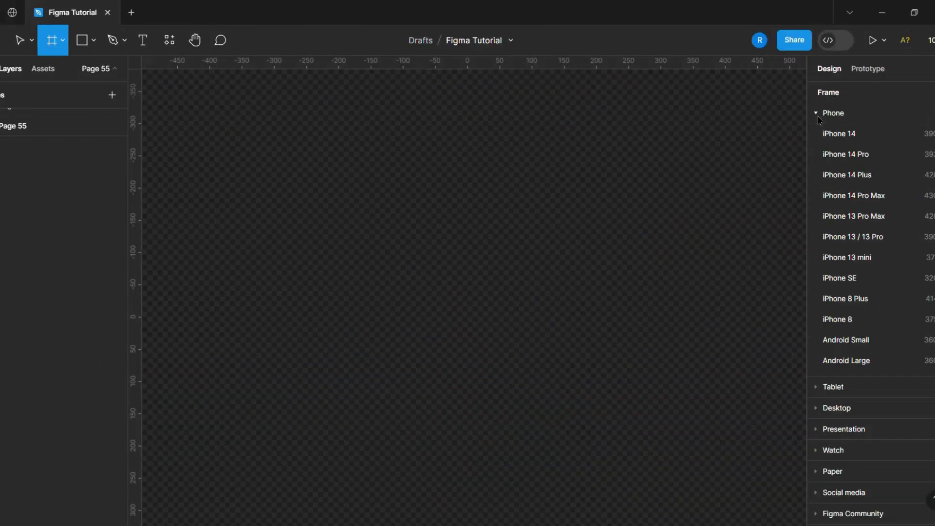
click(845, 200)
click(643, 280)
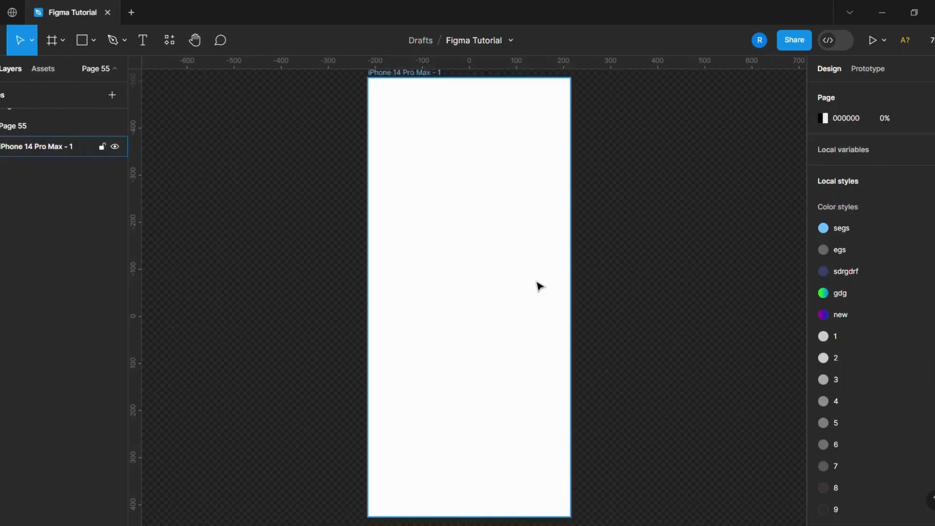
click(536, 286)
key(shift+1)
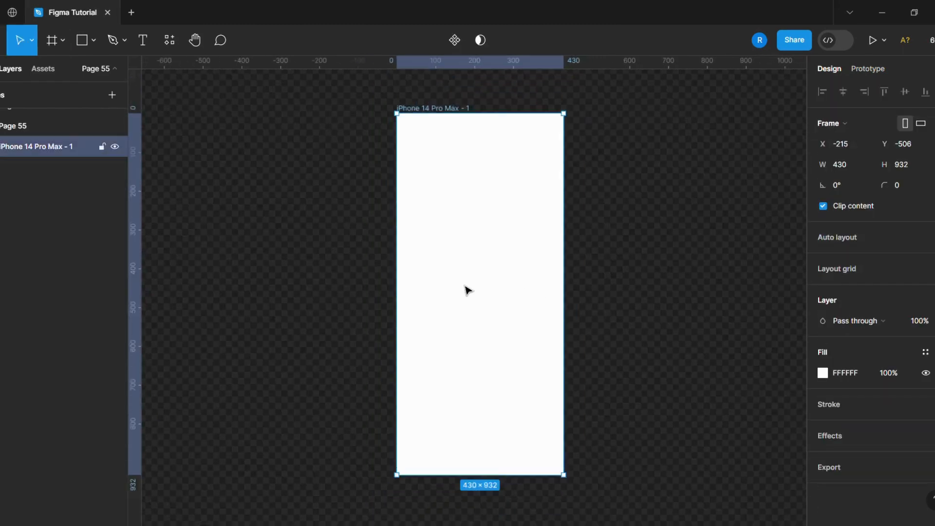
click(647, 290)
click(448, 236)
click(925, 351)
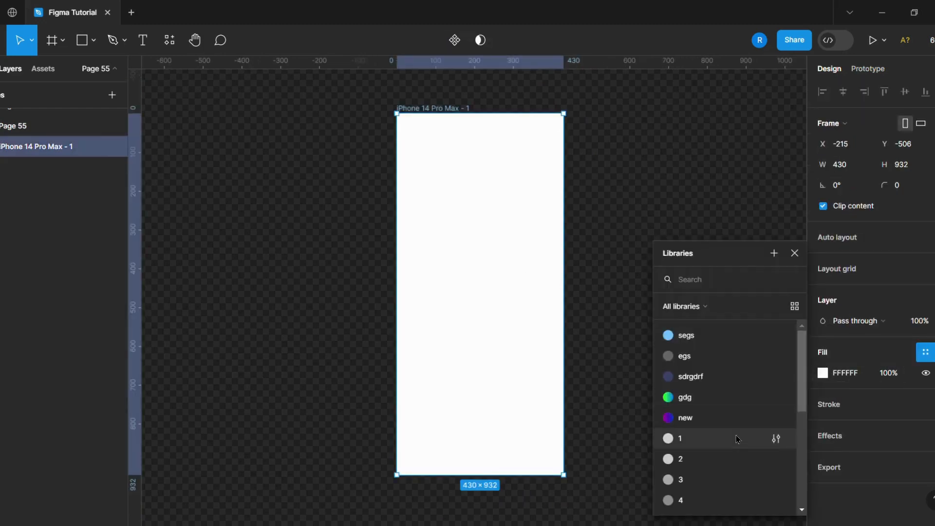
scroll(735, 441, down, 3)
scroll(735, 442, up, 3)
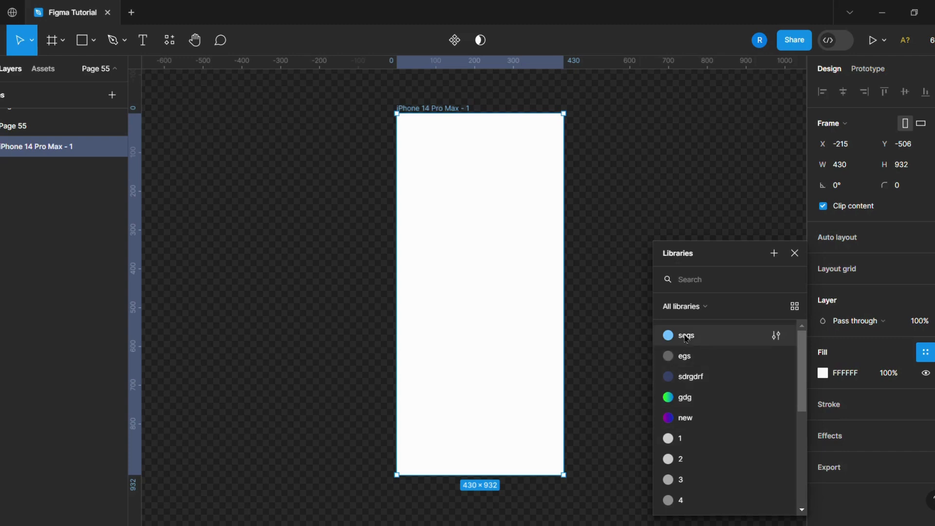
click(794, 252)
click(686, 289)
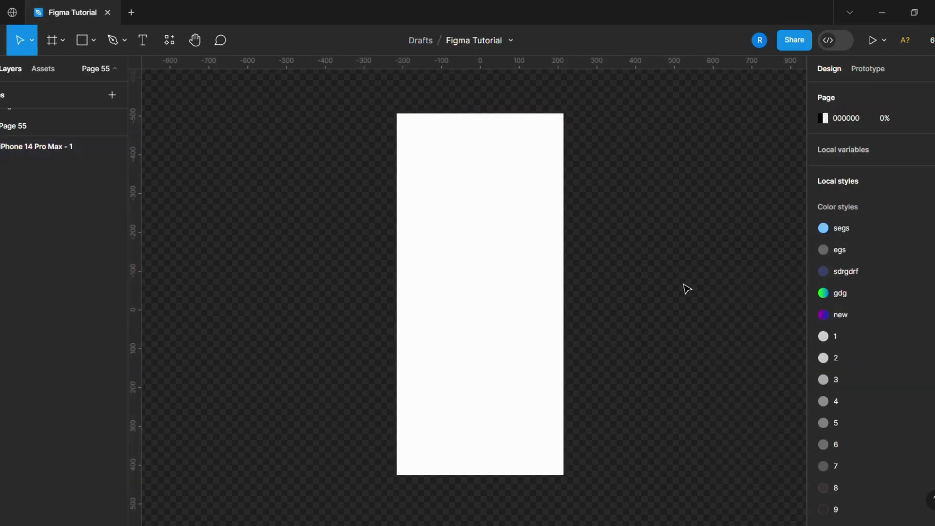
Draw a circle about 238 × 238 in the frame and place it at the top-left corner, slightly past the left edge
click(95, 46)
click(68, 120)
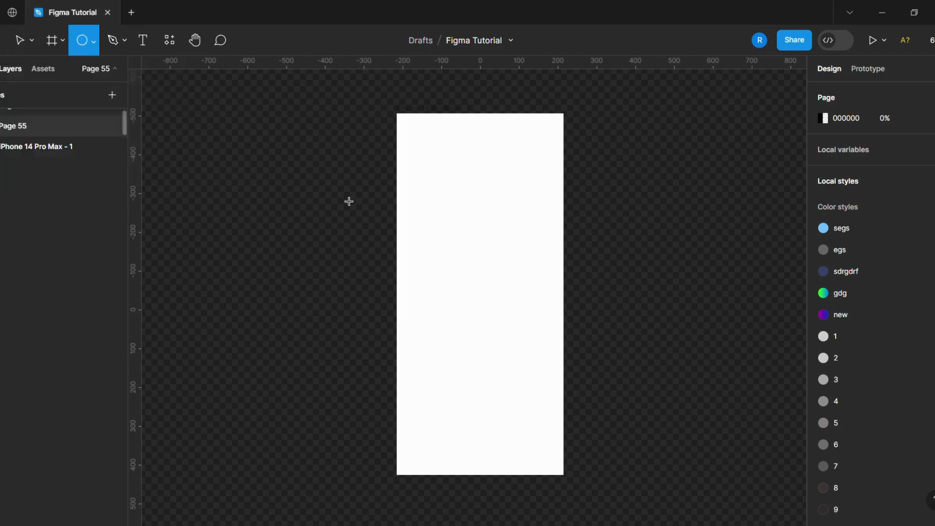
click(430, 144)
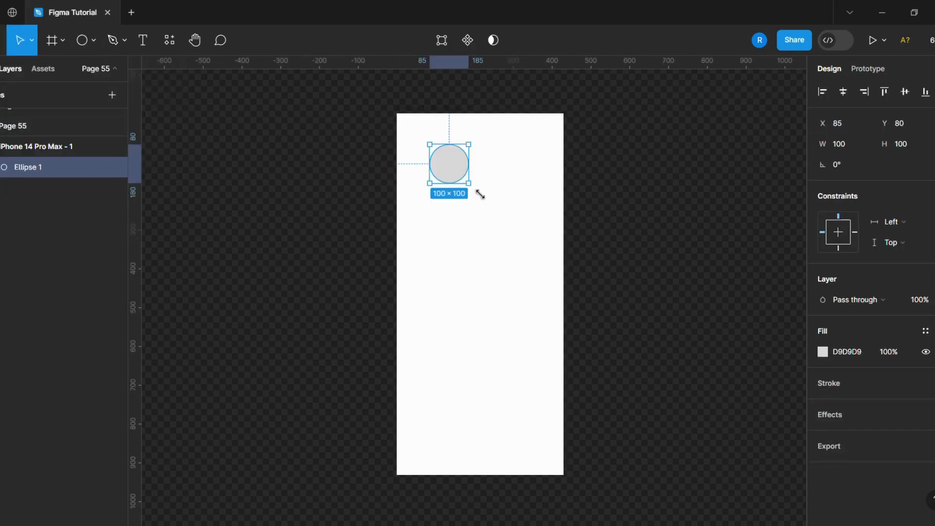
drag(479, 194, 515, 246)
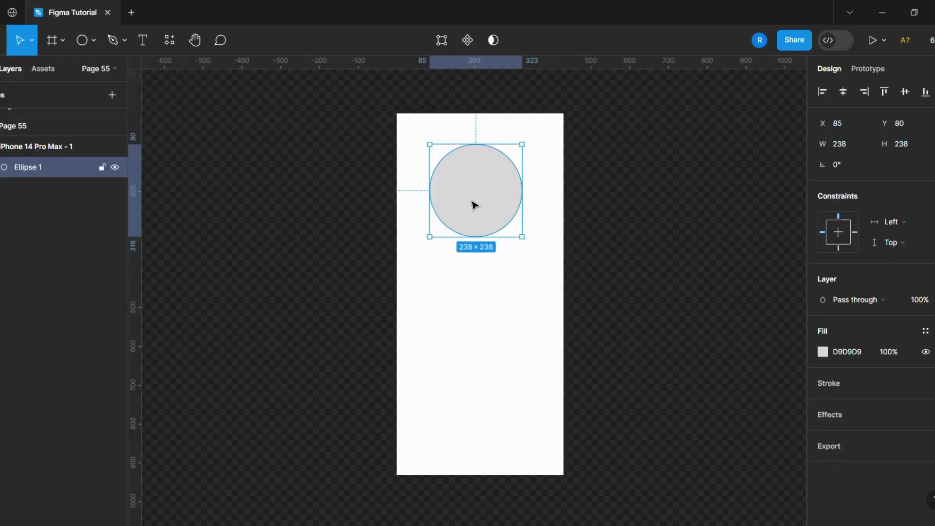
drag(473, 204, 439, 174)
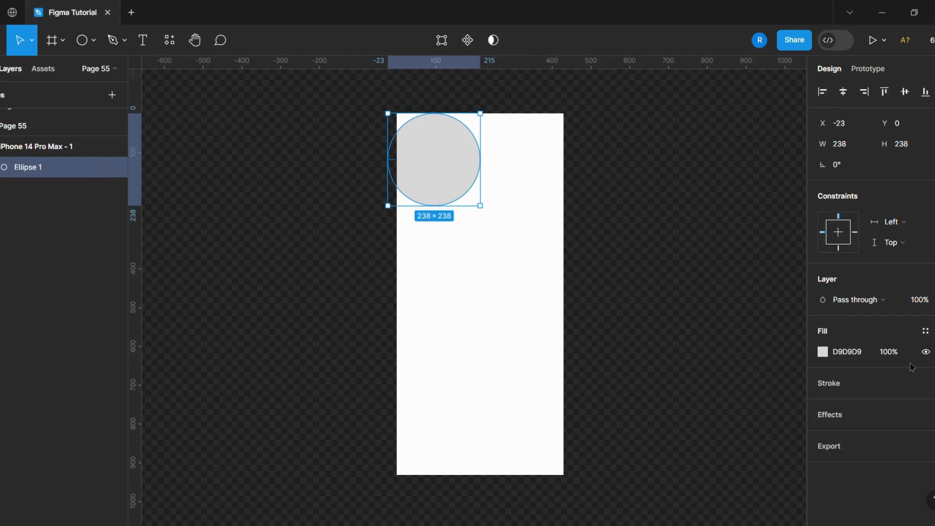
Apply the color style segs to the fill of the grey circle
click(921, 335)
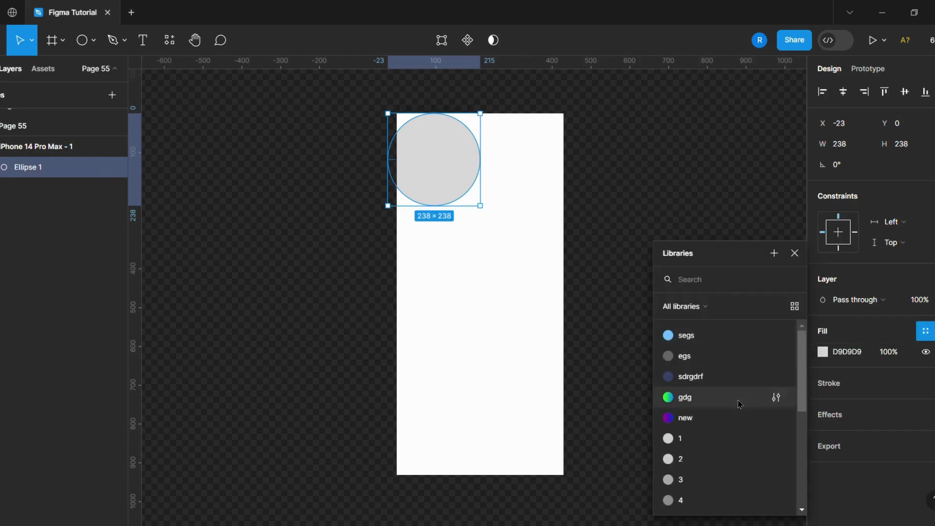
click(708, 336)
click(629, 226)
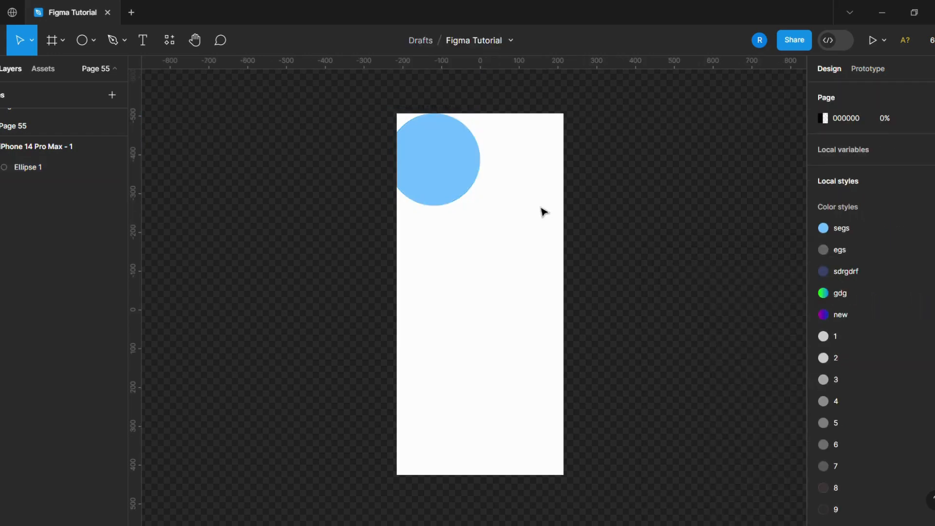
Duplicate the light blue circle and place the copy over the frame's right edge, at about X 235, Y 302
click(431, 192)
key(ctrl+d)
drag(427, 192, 527, 312)
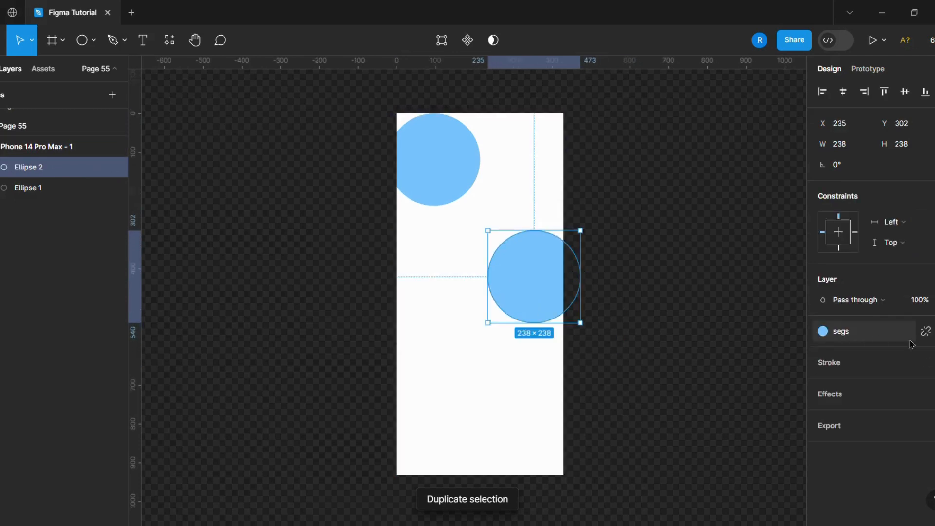
Replace the copy's fill style with the gradient style new and move it to the frame's bottom-right corner
click(921, 330)
click(924, 331)
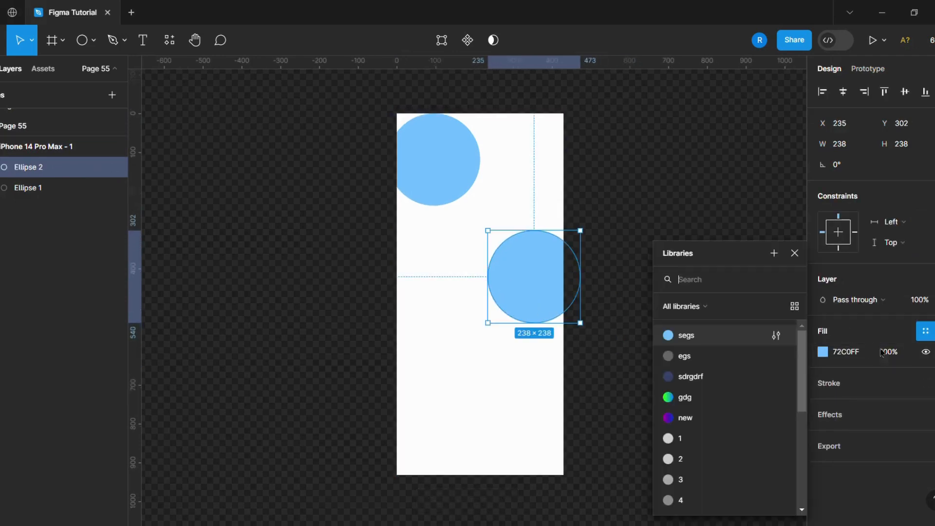
click(741, 419)
click(642, 372)
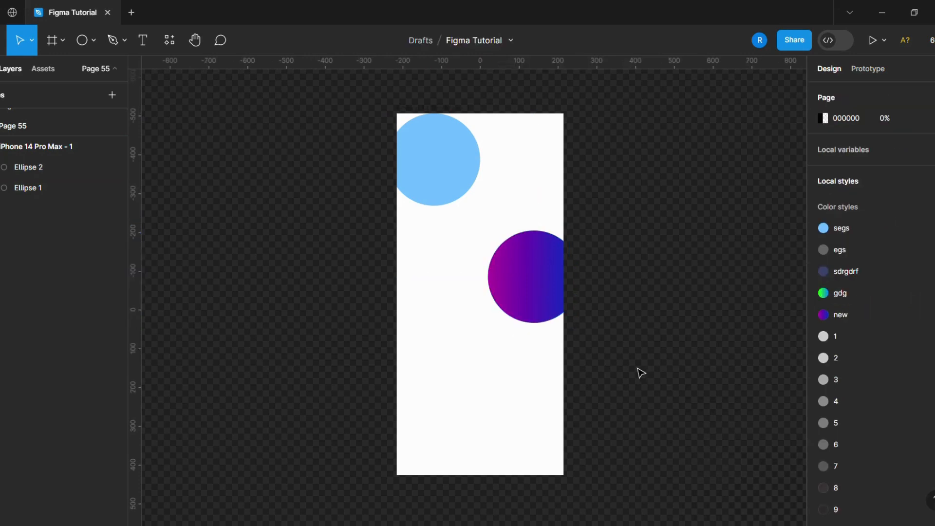
drag(563, 296, 534, 449)
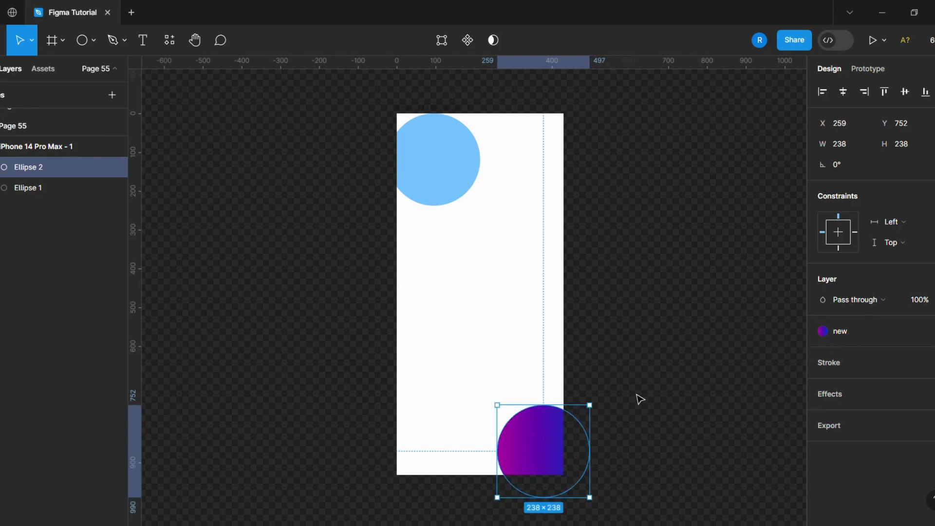
Duplicate the purple circle onto the frame's left edge below the blue one and replace its fill style with gdg
key(ctrl+d)
drag(538, 457, 436, 358)
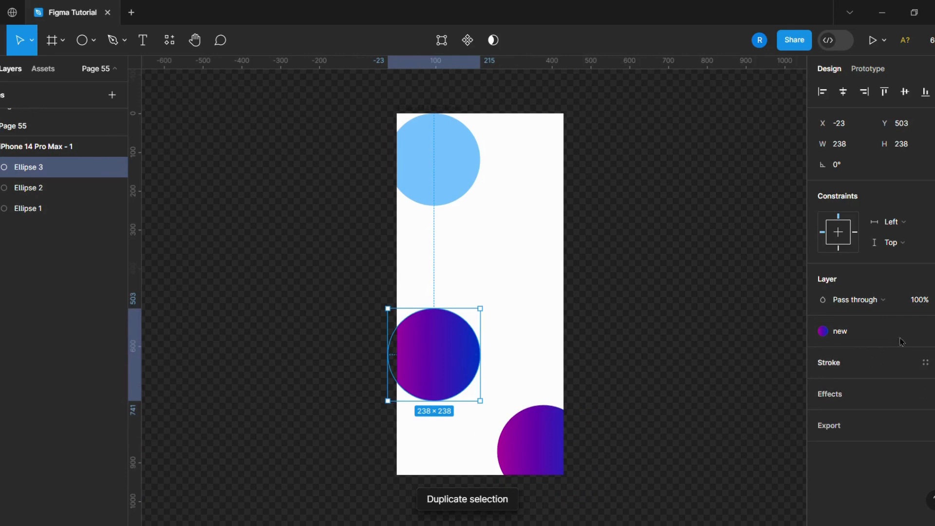
click(925, 332)
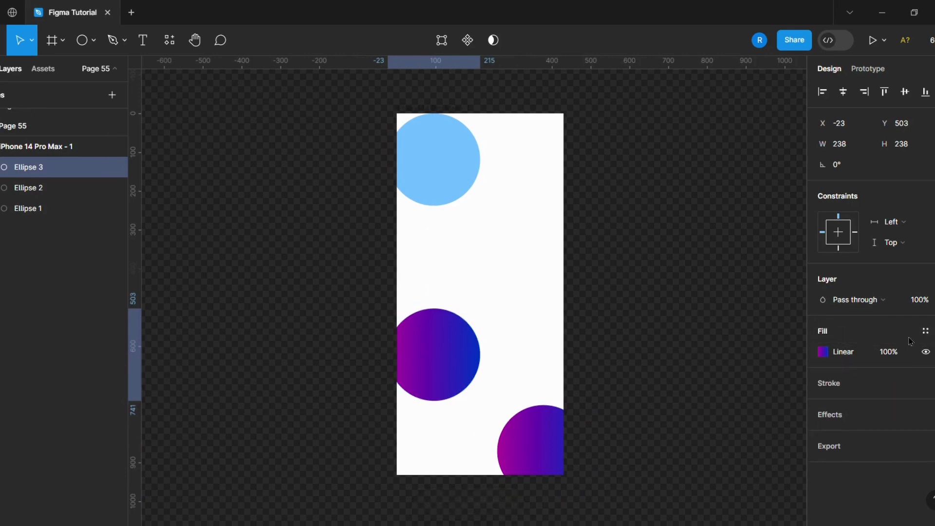
click(925, 331)
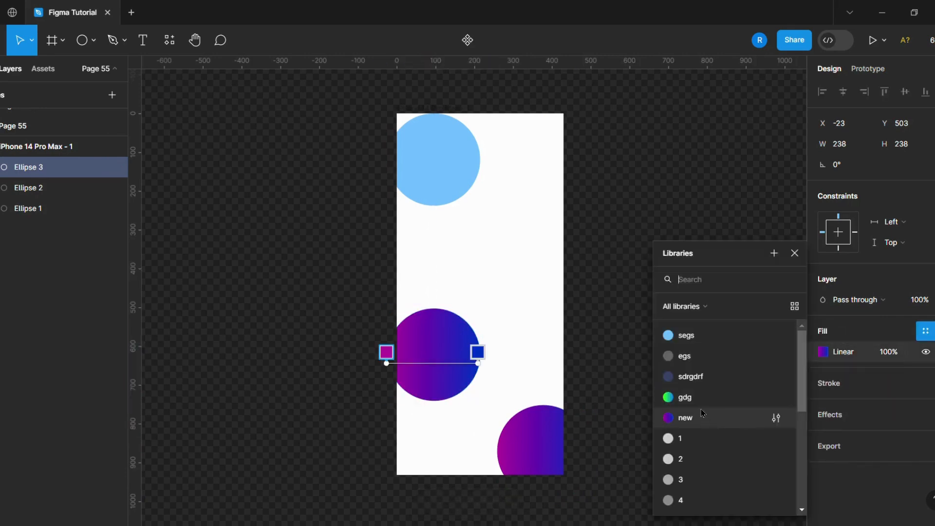
click(691, 397)
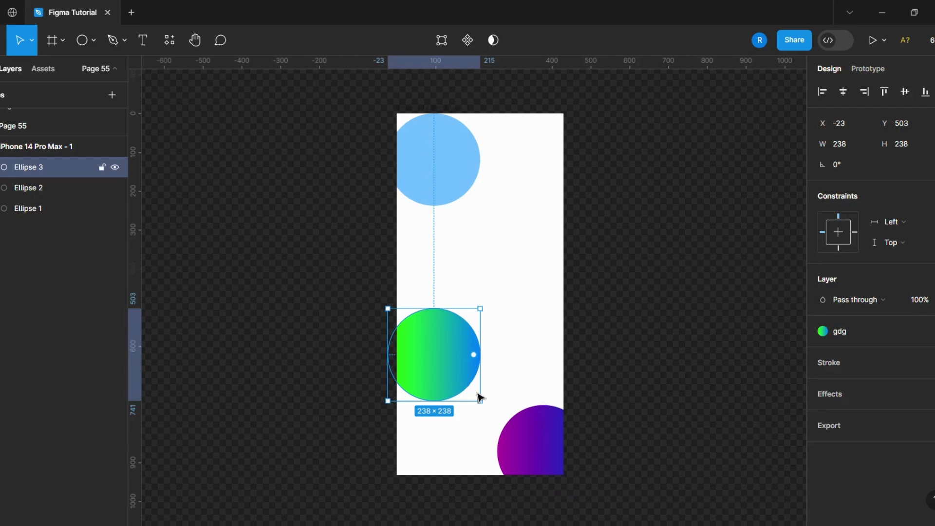
Flip the green gradient circle horizontally and shift it further past the frame's left edge
right_click(455, 376)
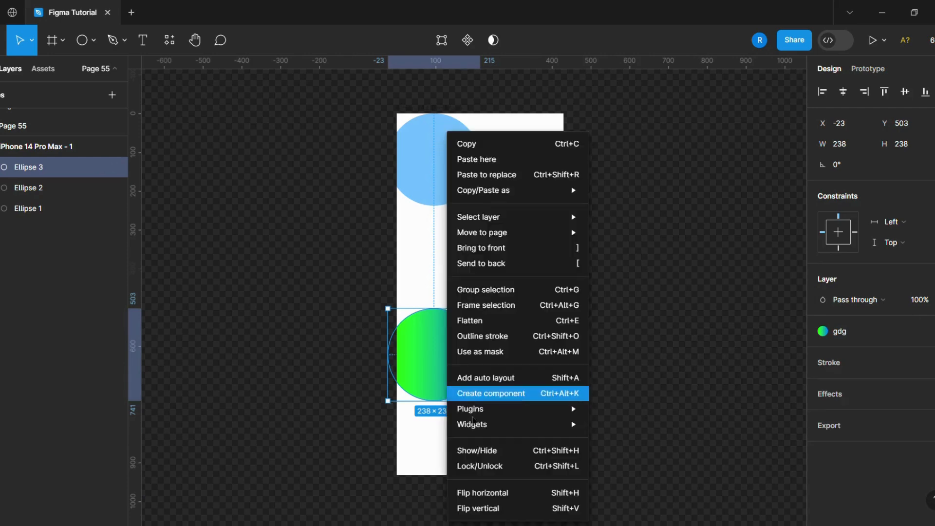
click(487, 493)
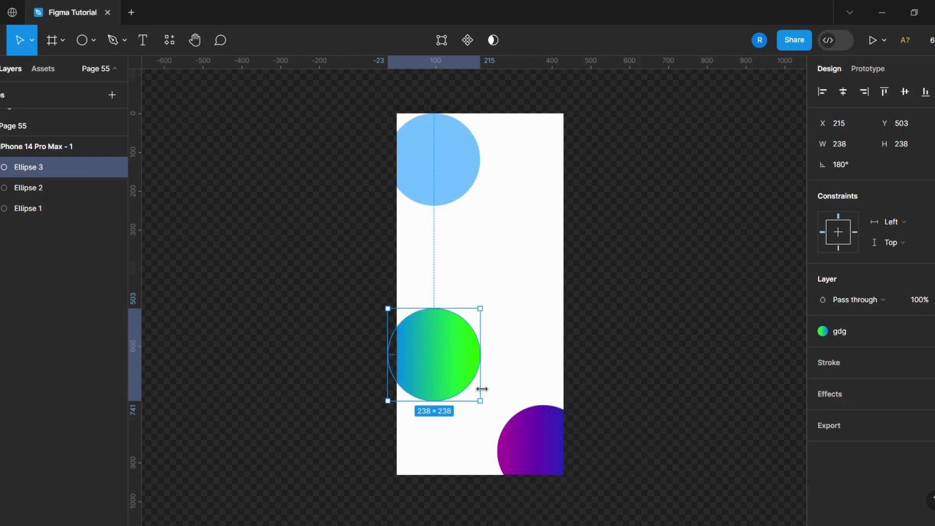
mouse_move(444, 382)
mouse_down()
mouse_move(433, 413)
mouse_move(432, 371)
mouse_up()
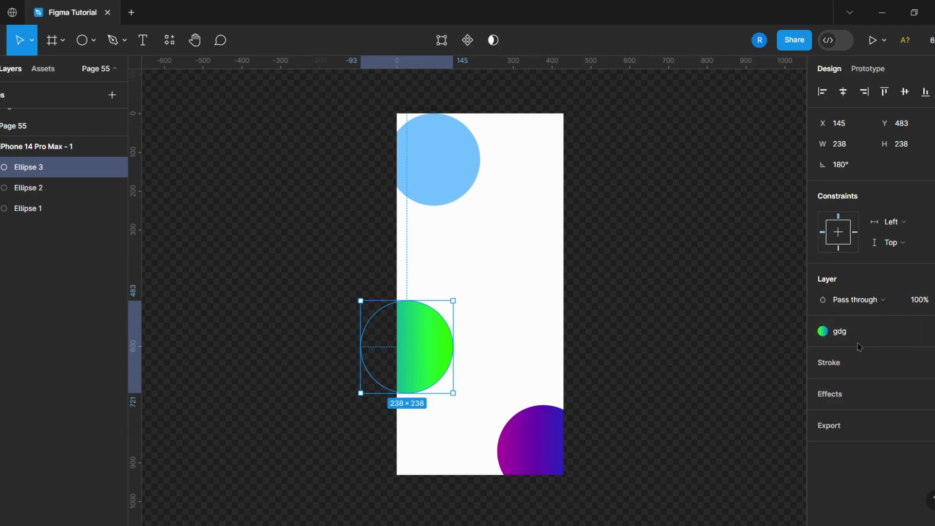
Duplicate the green gradient circle into the middle right of the frame and replace its fill style with b
key(ctrl+d)
drag(438, 357, 536, 291)
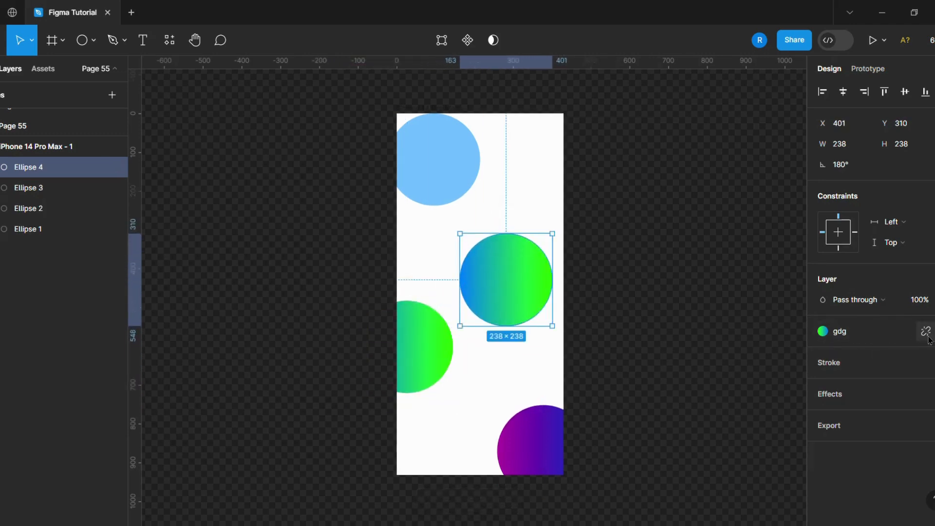
click(895, 332)
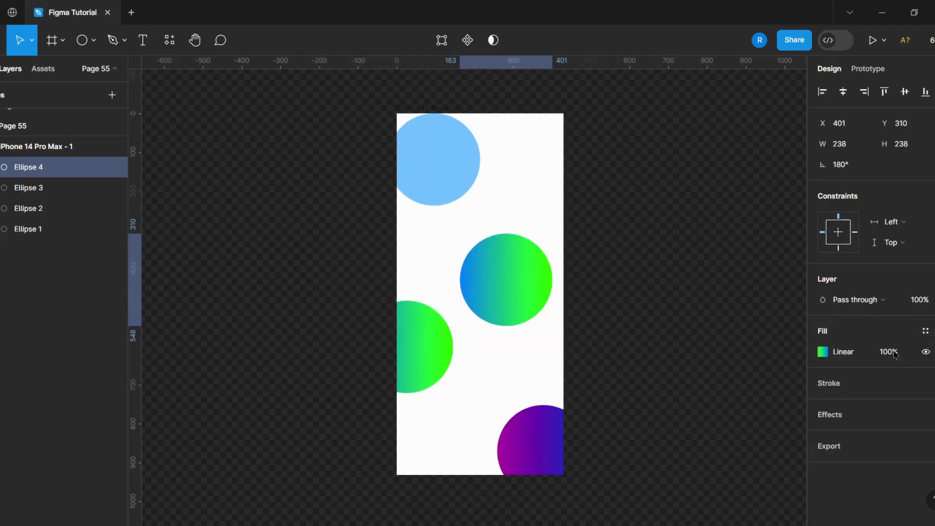
click(925, 330)
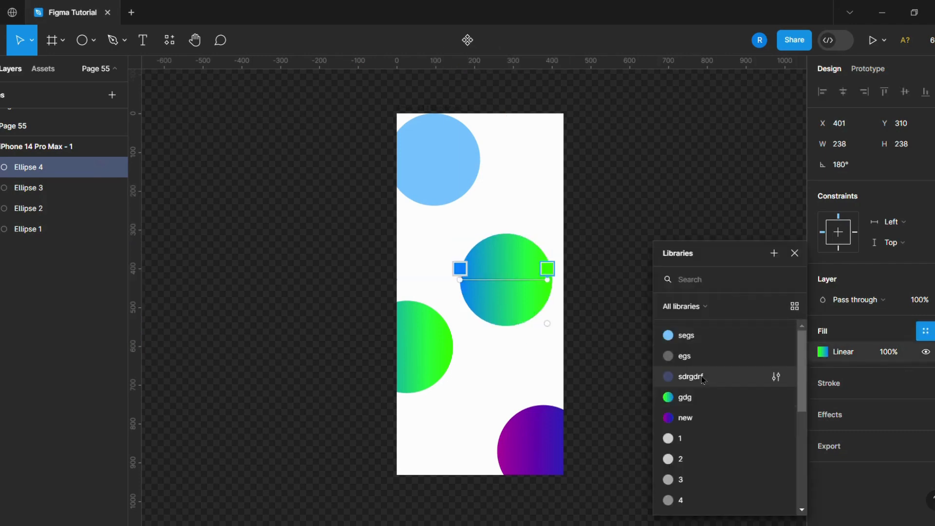
scroll(682, 428, down, 5)
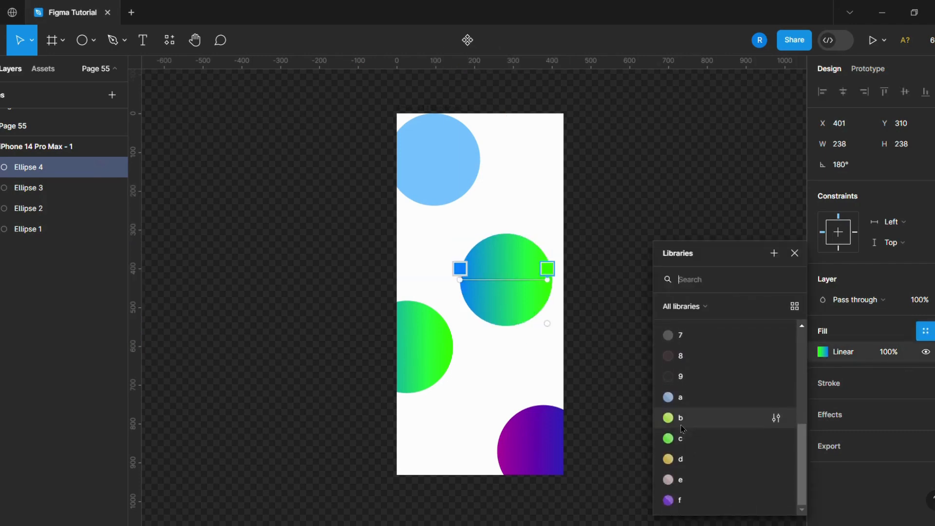
click(680, 419)
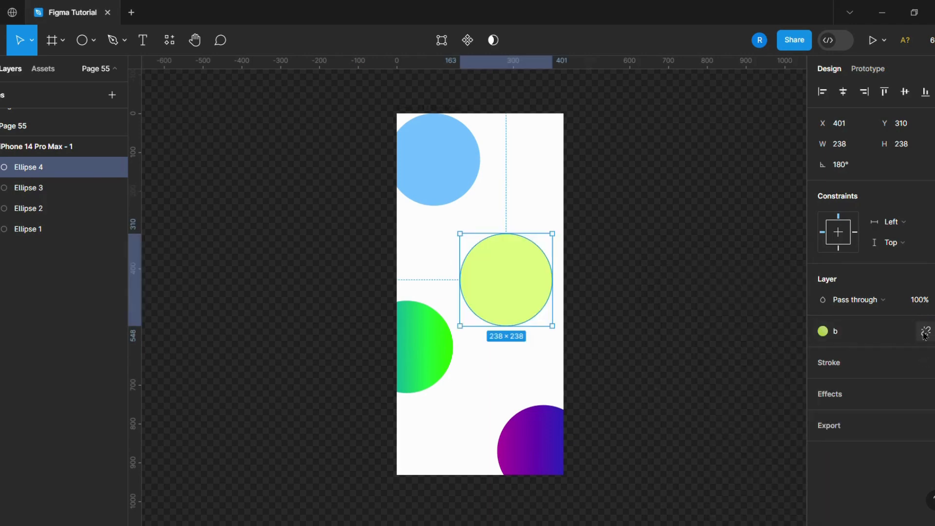
Detach style b from the yellow-green circle and set its fill opacity to 100%
click(925, 332)
click(891, 352)
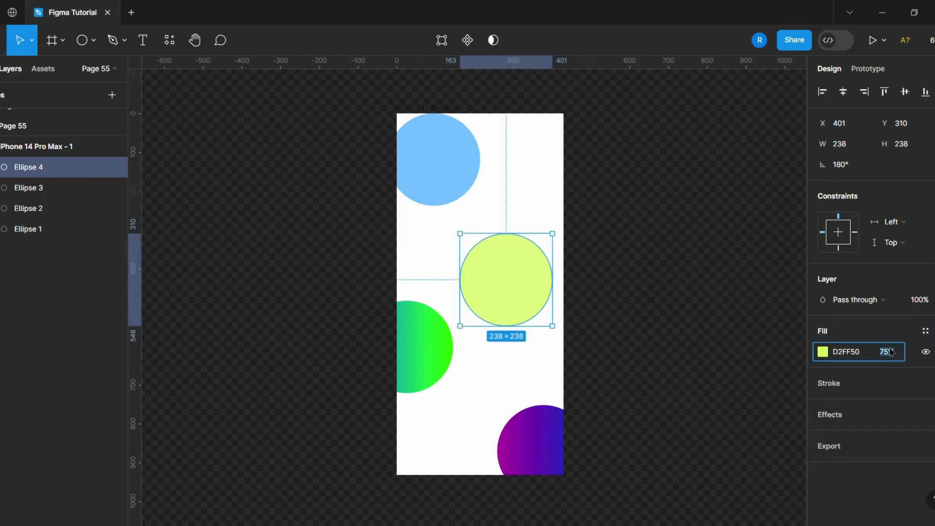
click(699, 354)
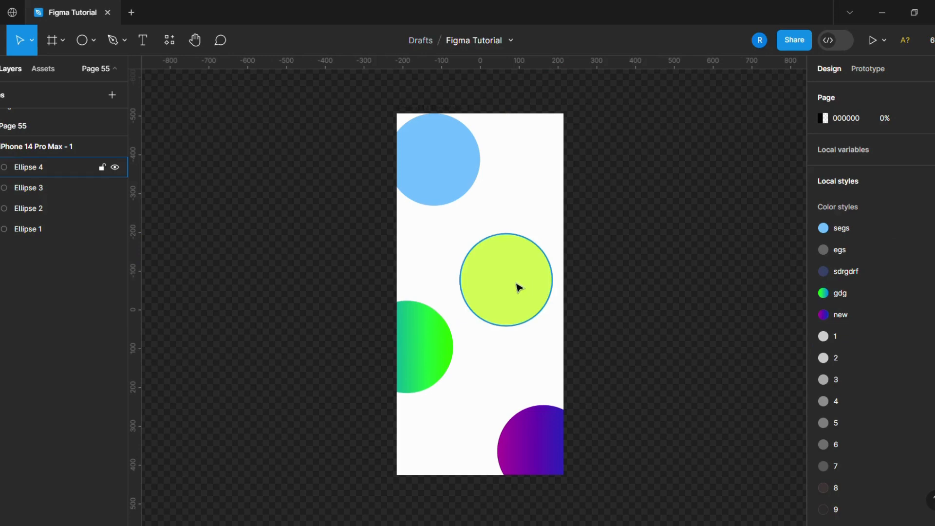
Duplicate the yellow-green circle, placing the original over the frame's upper right edge and the copy against the right edge below it
drag(517, 286, 534, 273)
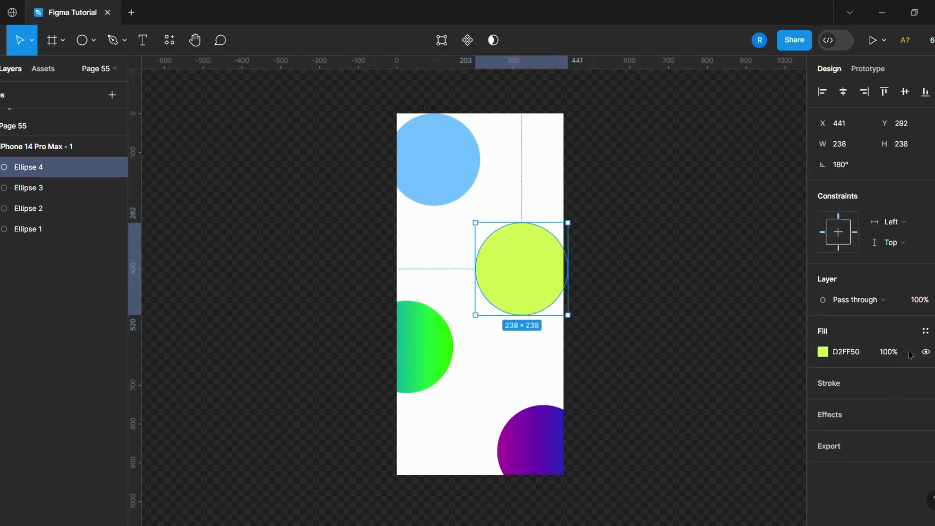
key(ctrl+d)
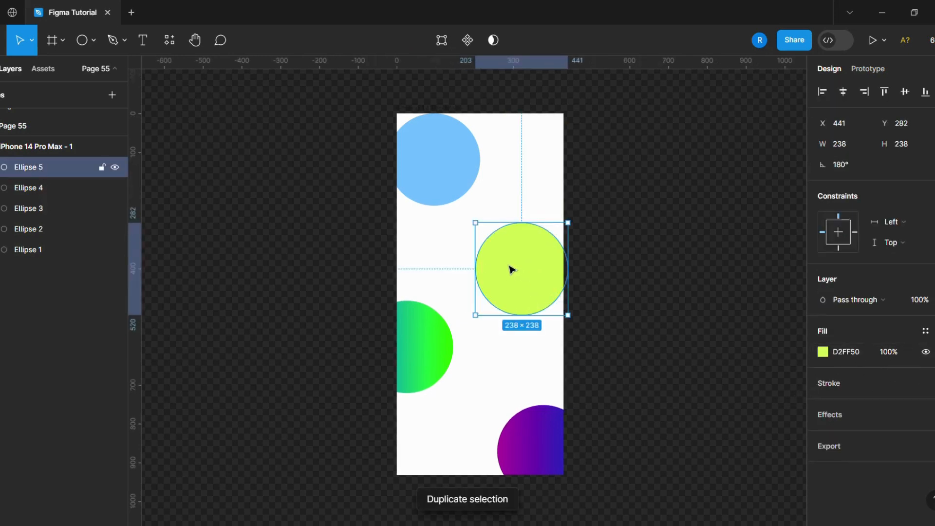
drag(512, 268, 498, 325)
drag(525, 269, 545, 191)
drag(525, 316, 536, 314)
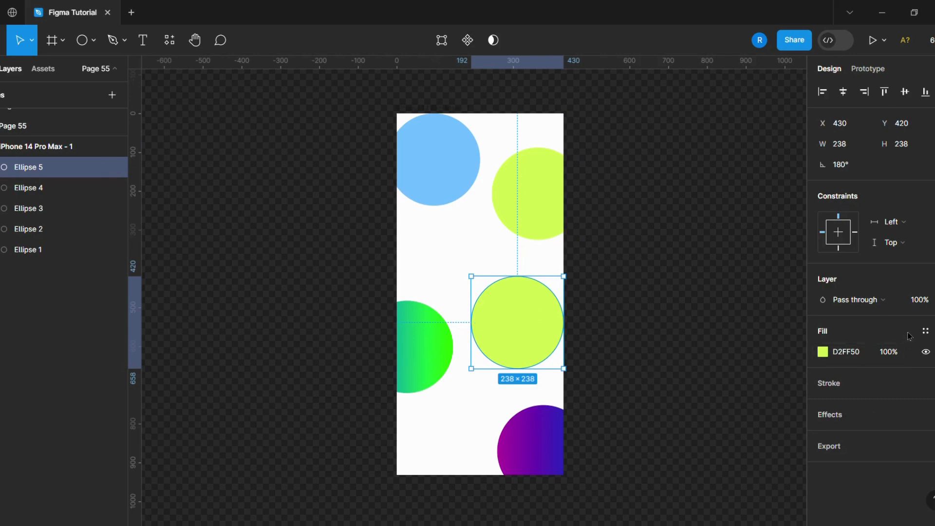
Replace the lower yellow-green circle's fill with style d, detach the style and set the fill opacity to 100%
click(925, 333)
scroll(704, 438, down, 5)
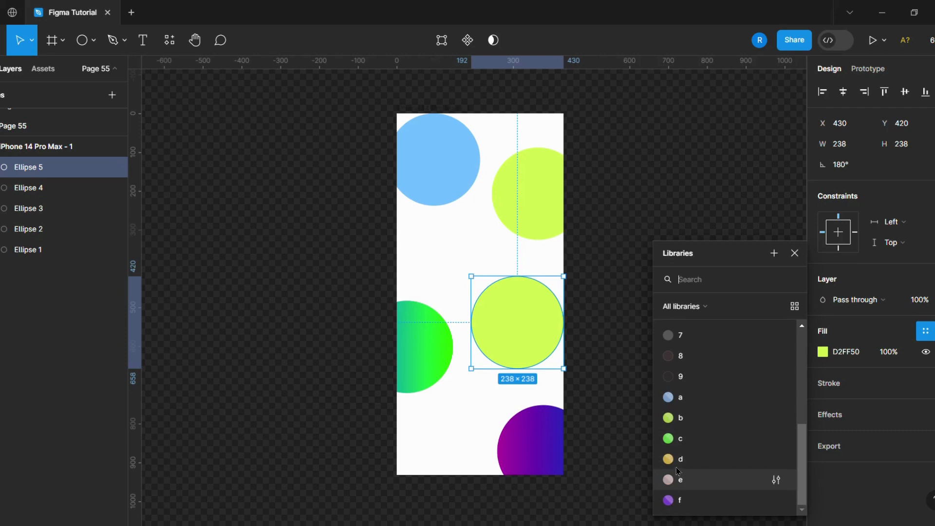
click(677, 466)
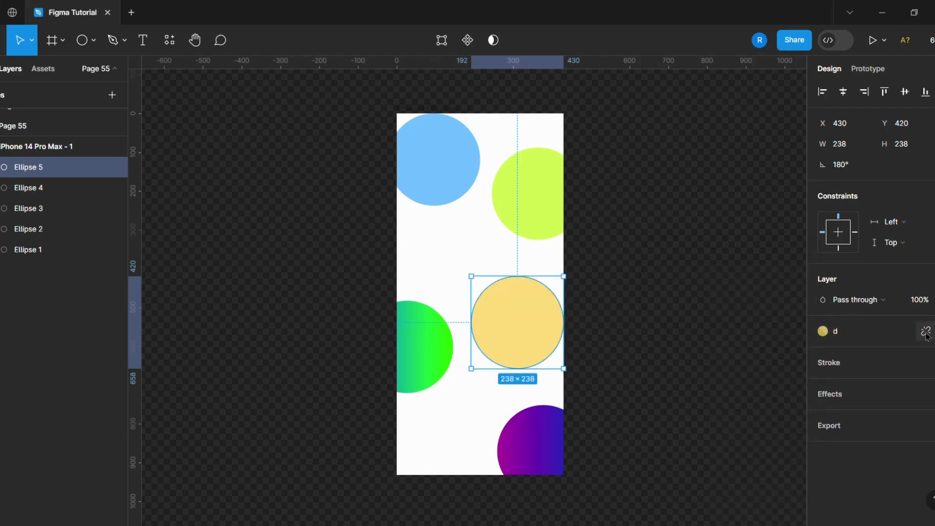
click(926, 333)
text(100)
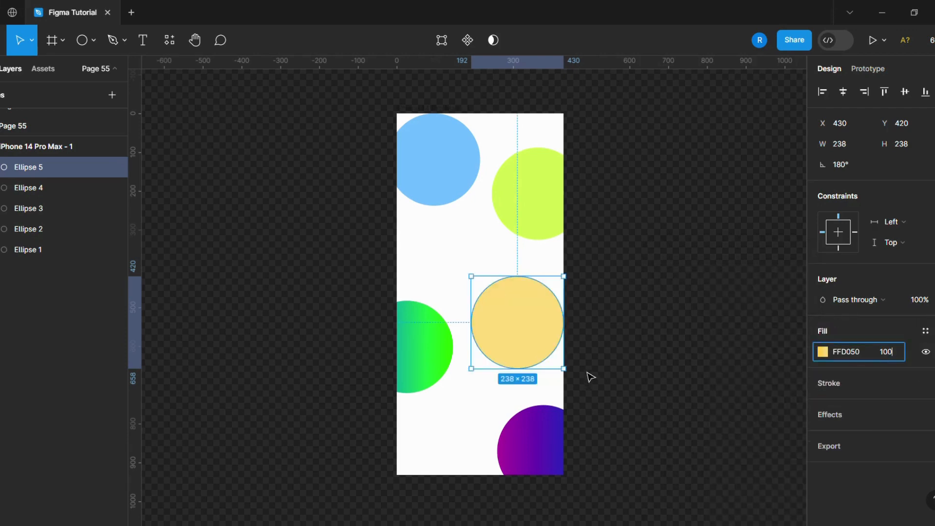
click(582, 346)
Shift the yellow circle past the frame's right edge, the green one down and further left, and the purple one to X 232, Y 754
drag(524, 330, 535, 326)
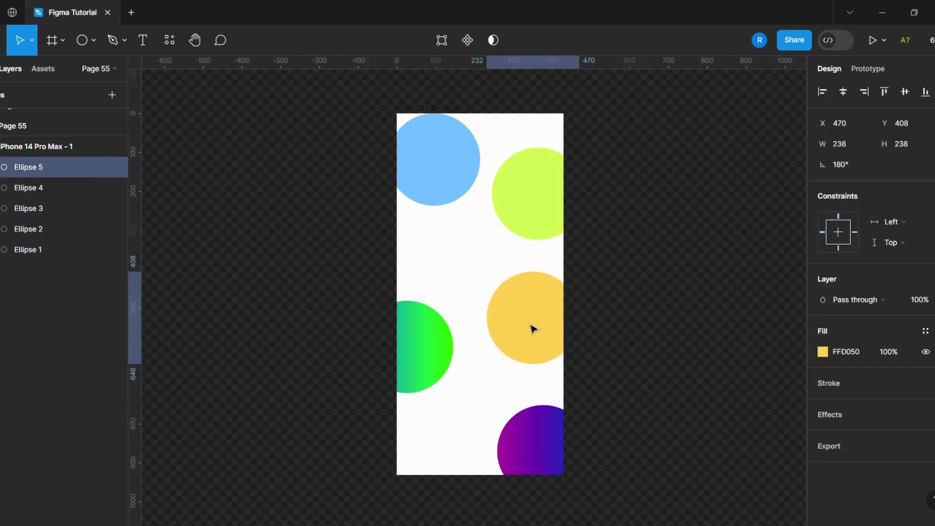
drag(437, 368, 427, 392)
drag(540, 446, 531, 445)
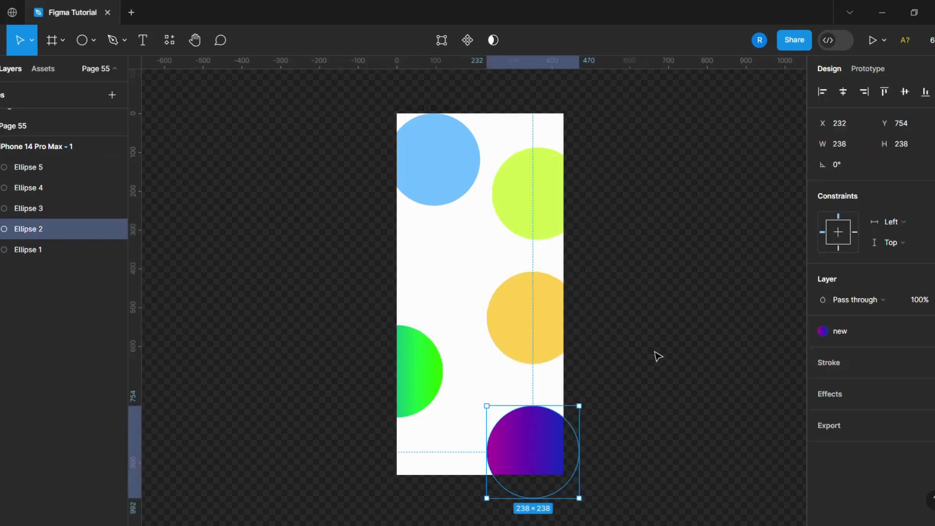
click(607, 357)
Select all five circles and add a Layer blur effect to them
click(446, 160)
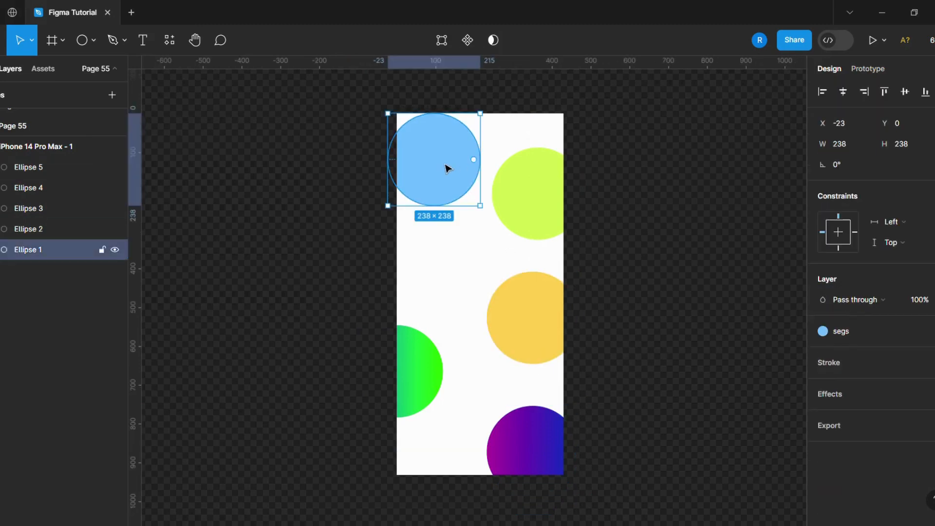
shift+click(511, 185)
shift+click(522, 304)
shift+click(512, 434)
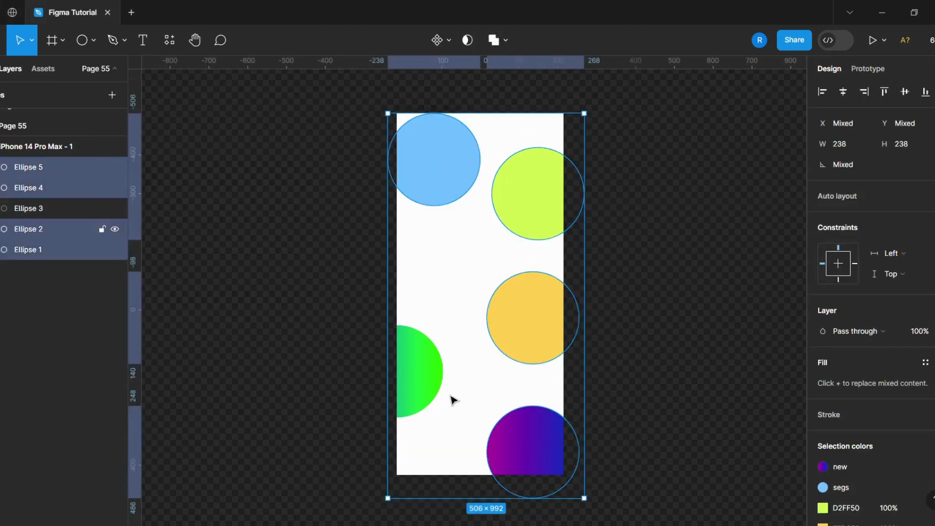
shift+click(430, 391)
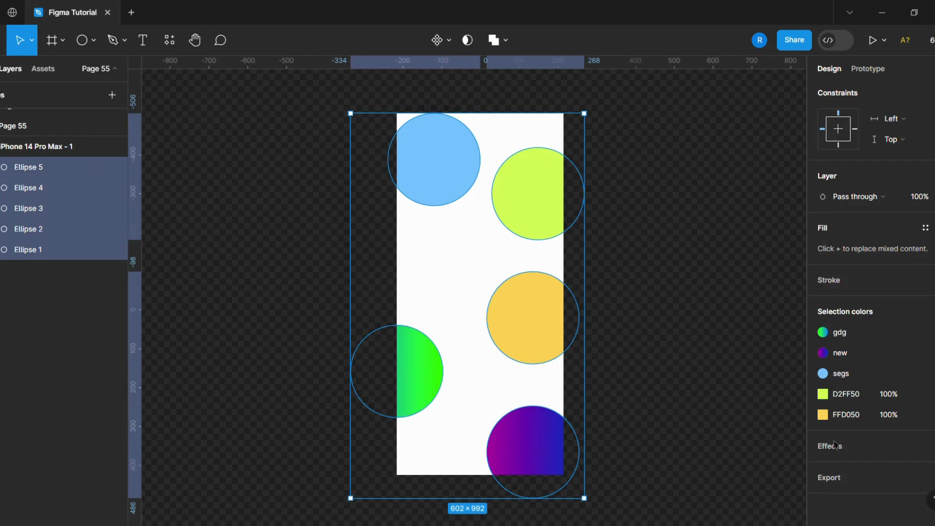
click(834, 444)
click(848, 468)
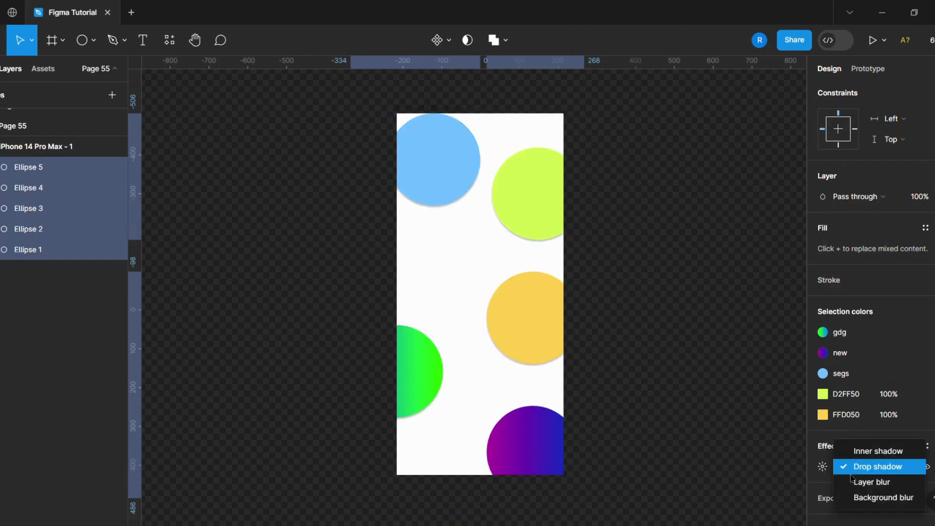
click(854, 482)
Try a layer blur of about 365 on all five circles and undo it
click(822, 467)
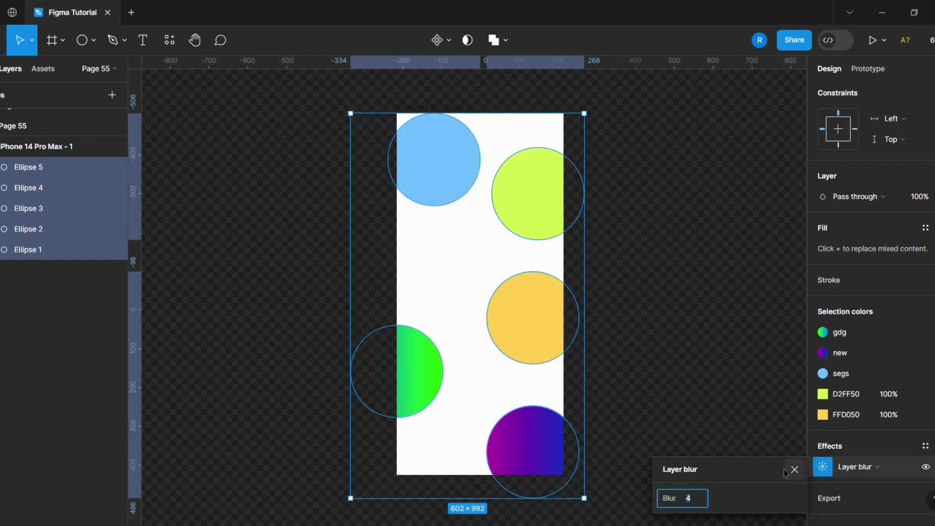
click(687, 500)
drag(668, 507, 838, 351)
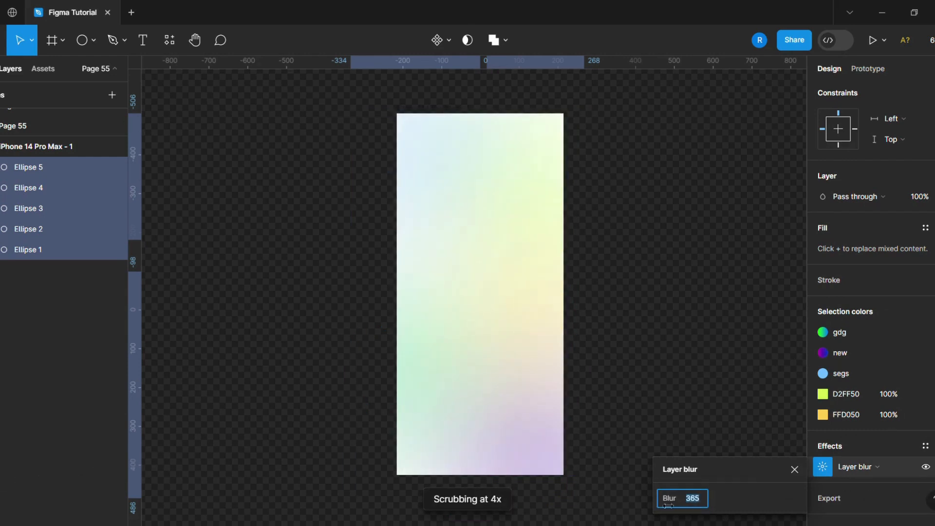
key(ctrl+z)
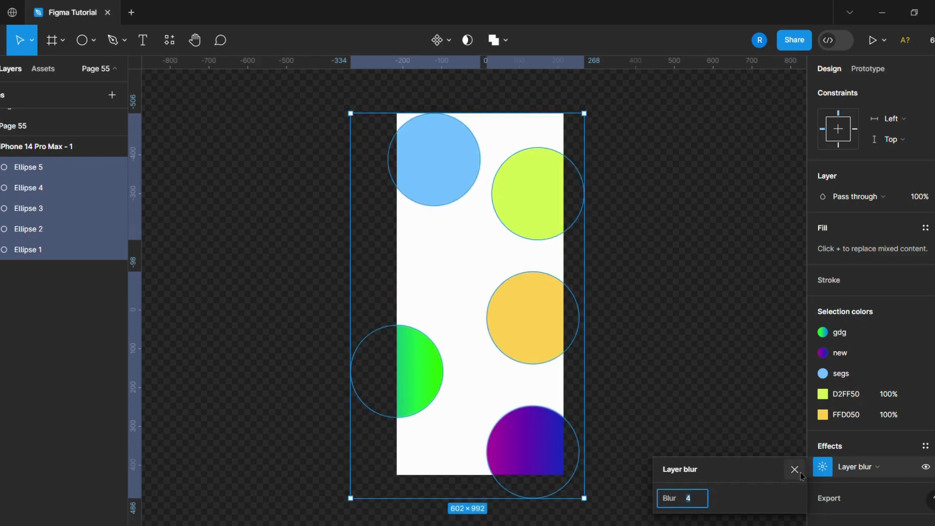
click(733, 398)
Change the iPhone frame's white background fill to black, 000000
scroll(619, 325, up, 1)
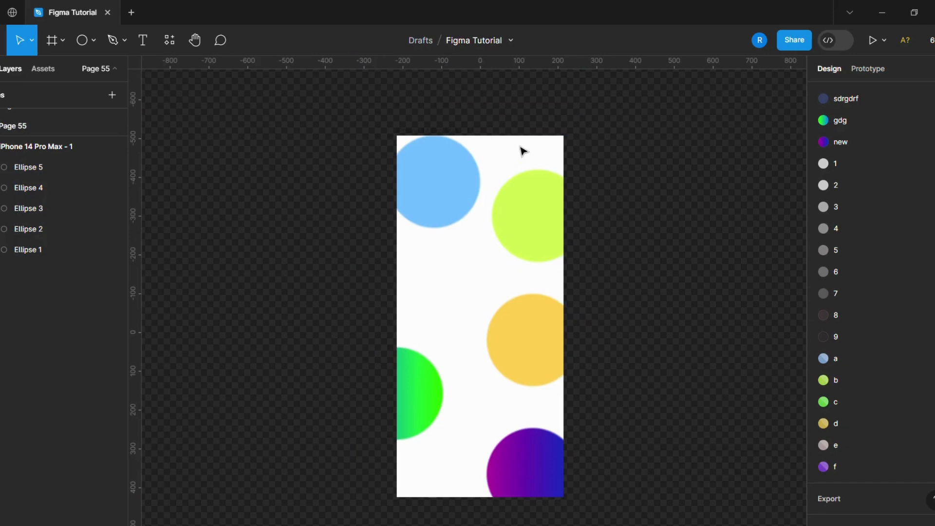
click(496, 141)
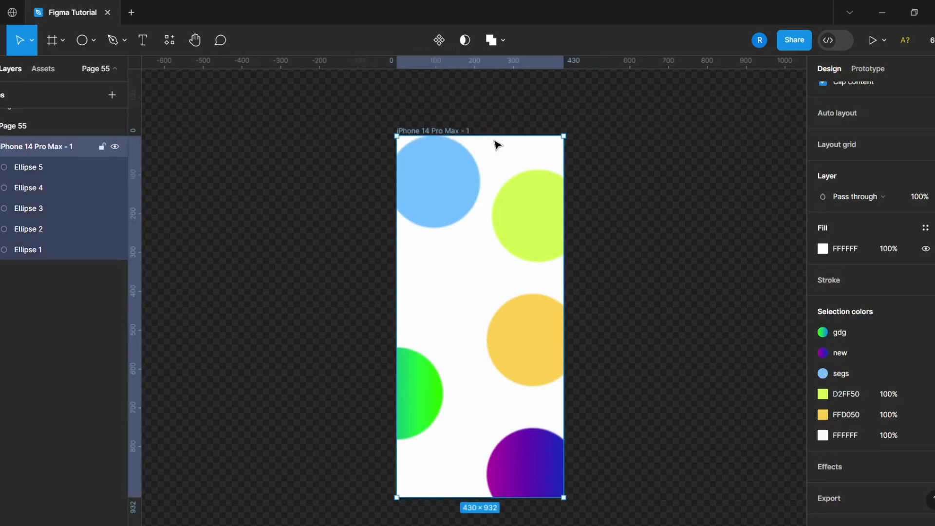
click(845, 440)
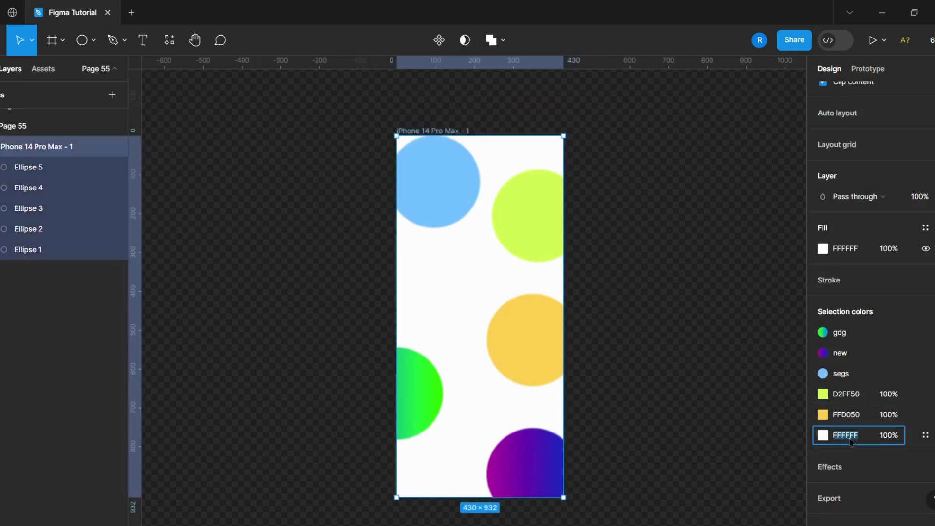
text(0)
click(658, 355)
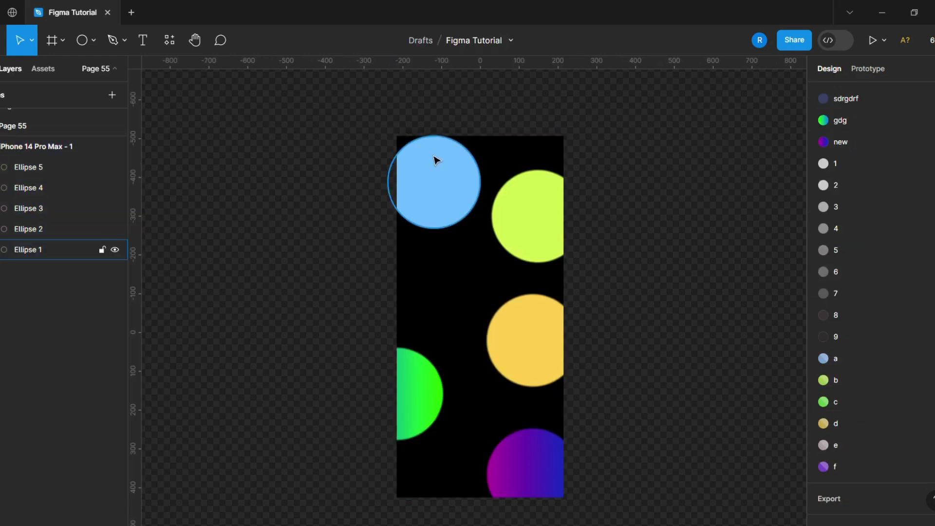
Move the iPhone frame slightly to the left on the canvas and add a Layer blur effect to it
drag(415, 131, 394, 129)
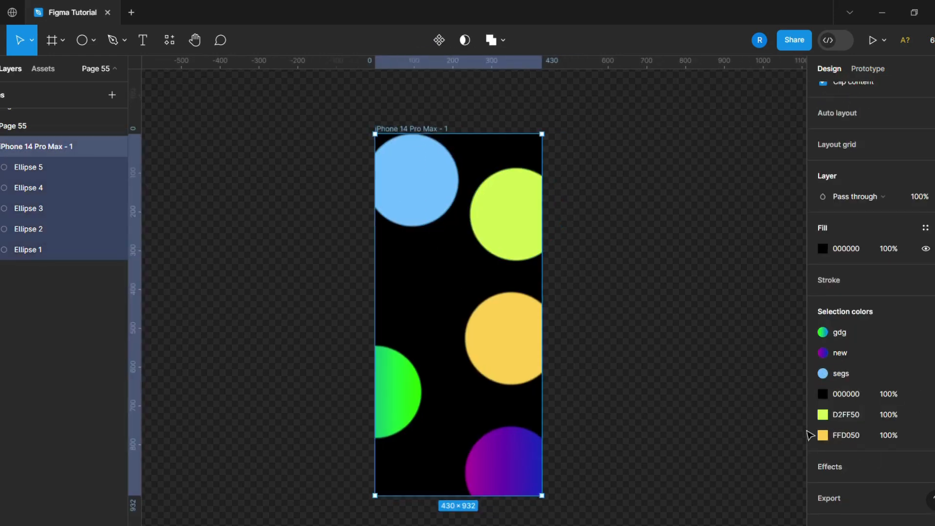
click(840, 469)
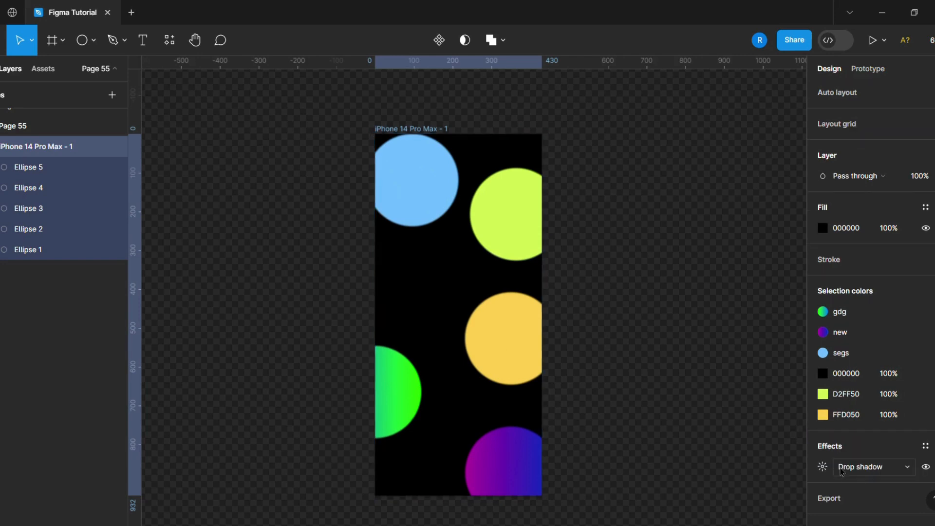
click(848, 464)
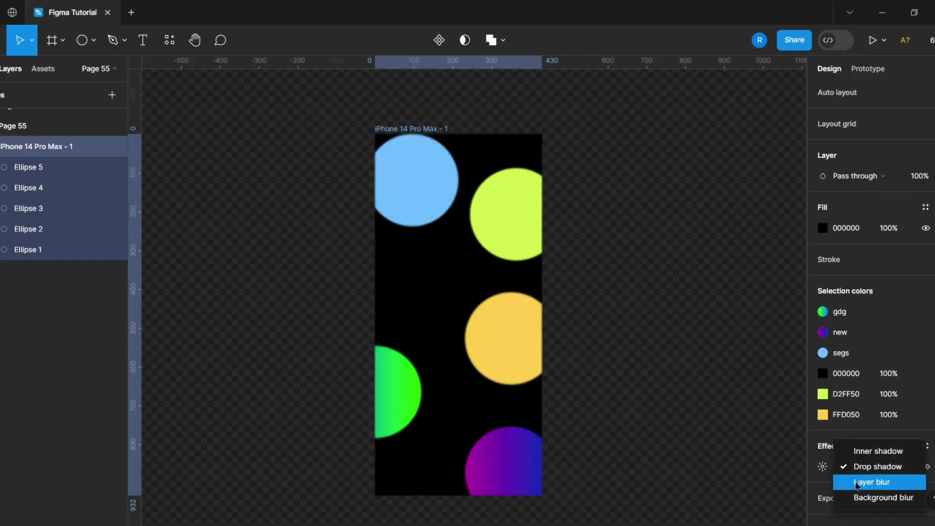
click(857, 484)
Try a layer blur of about 189 on the whole frame and undo it
click(823, 466)
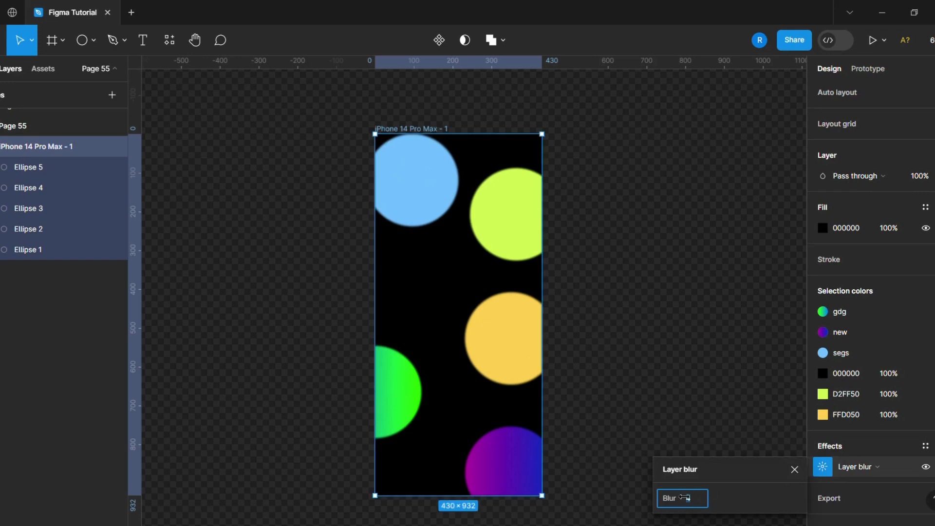
drag(675, 494, 878, 421)
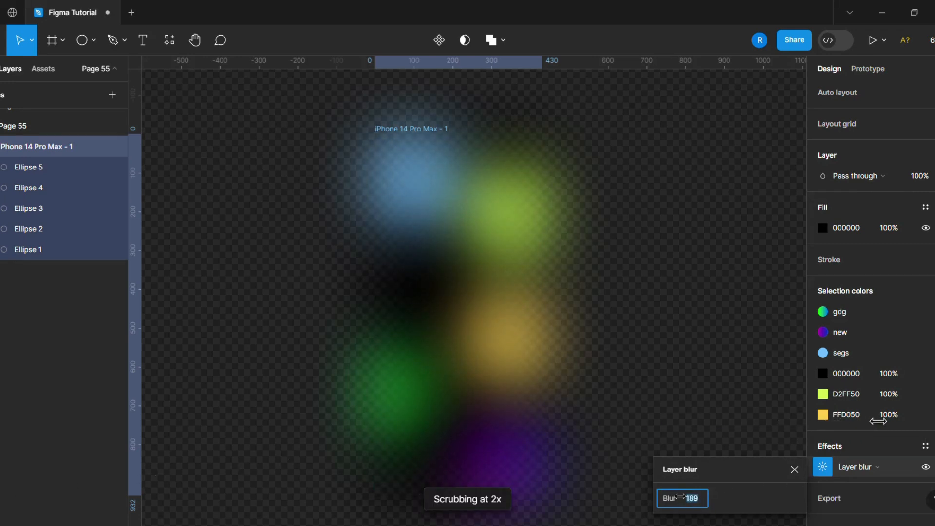
key(ctrl+z)
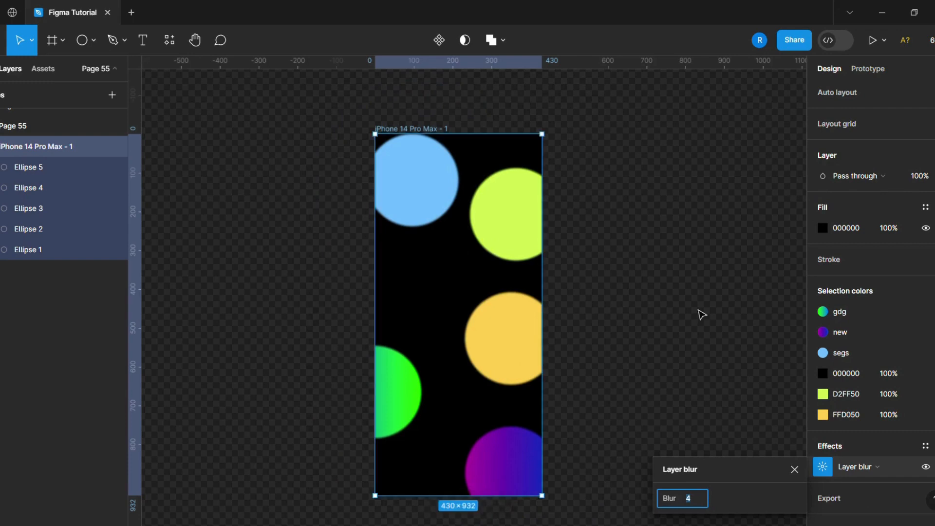
click(794, 468)
click(726, 432)
Select all five circles inside the frame and set their layer blur to 155
click(429, 128)
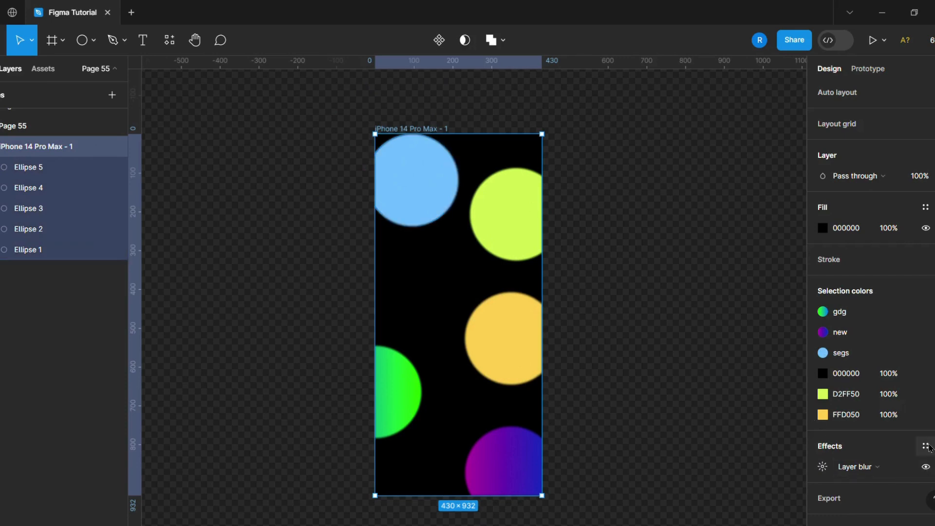
key(Return)
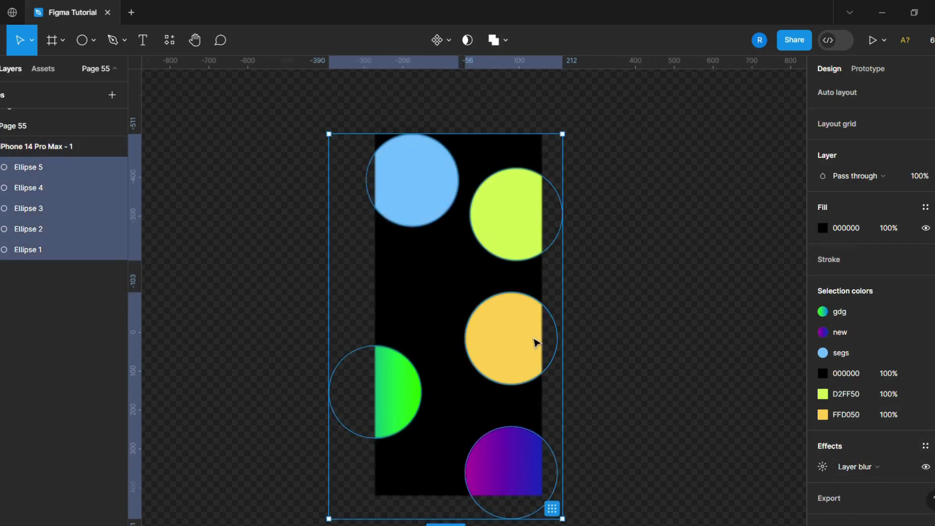
click(822, 467)
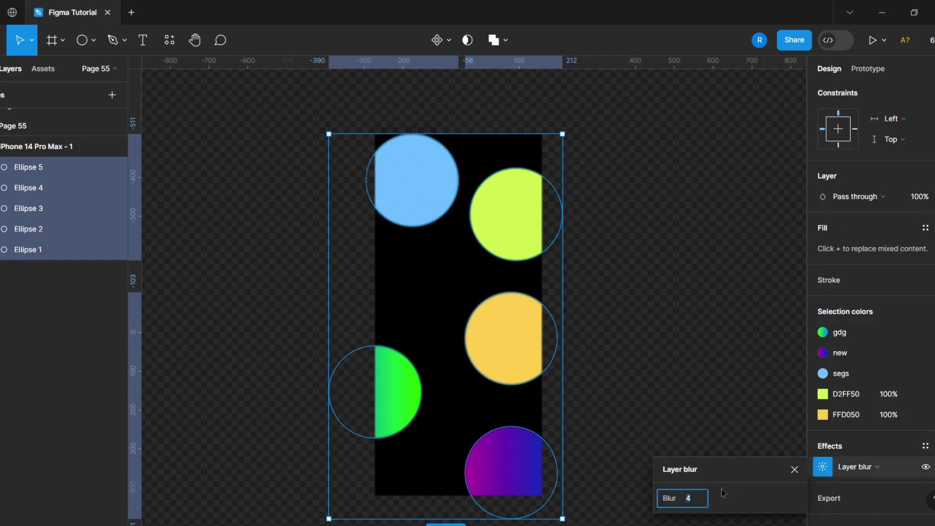
drag(668, 499, 246, 473)
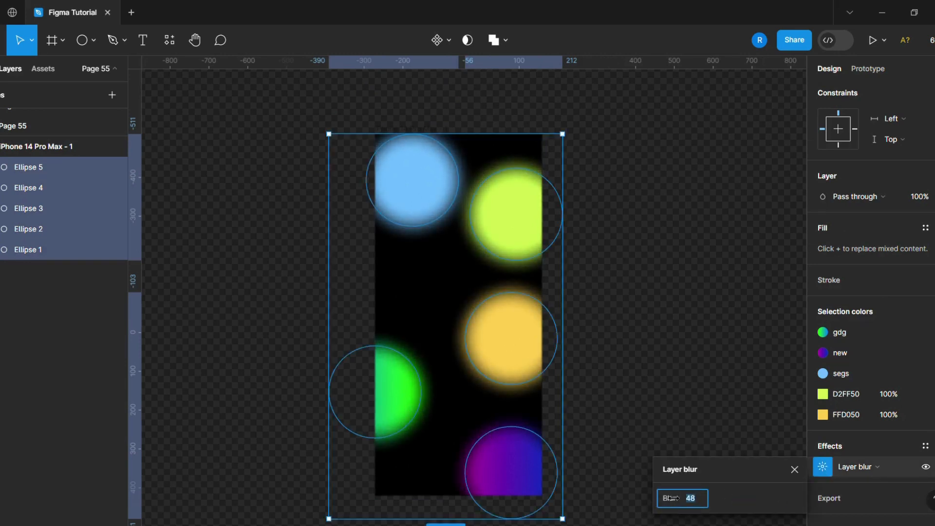
drag(671, 497, 849, 504)
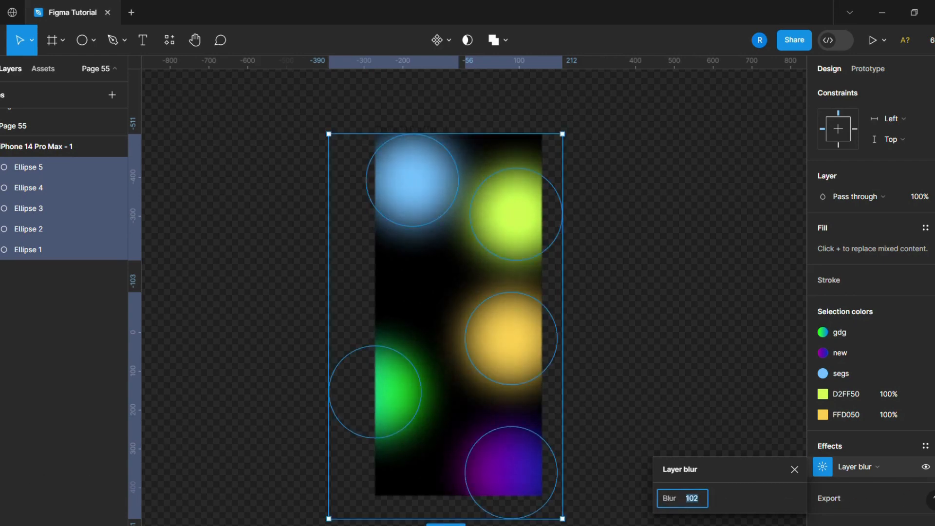
drag(669, 498, 828, 498)
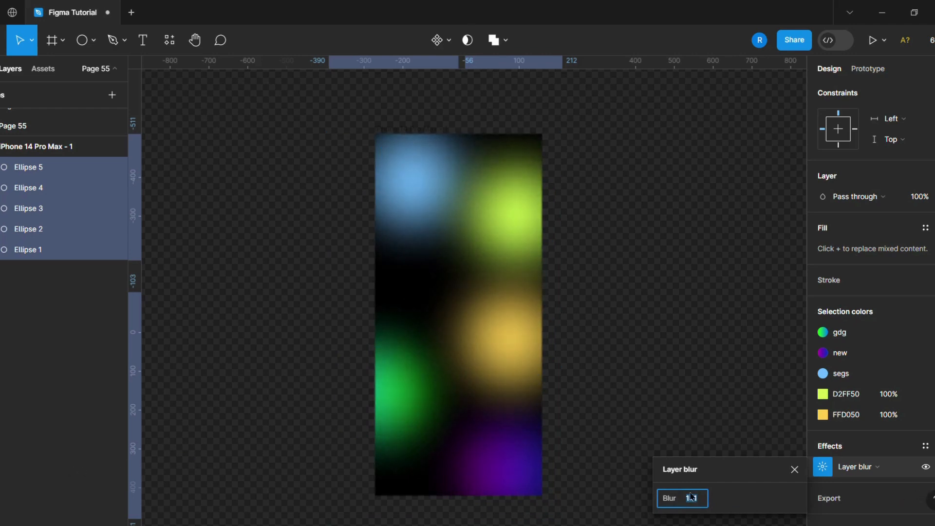
drag(685, 498, 677, 499)
Move the five blurred circles up and slightly right together, and nudge the green, yellow and blue ones individually
drag(402, 413, 409, 391)
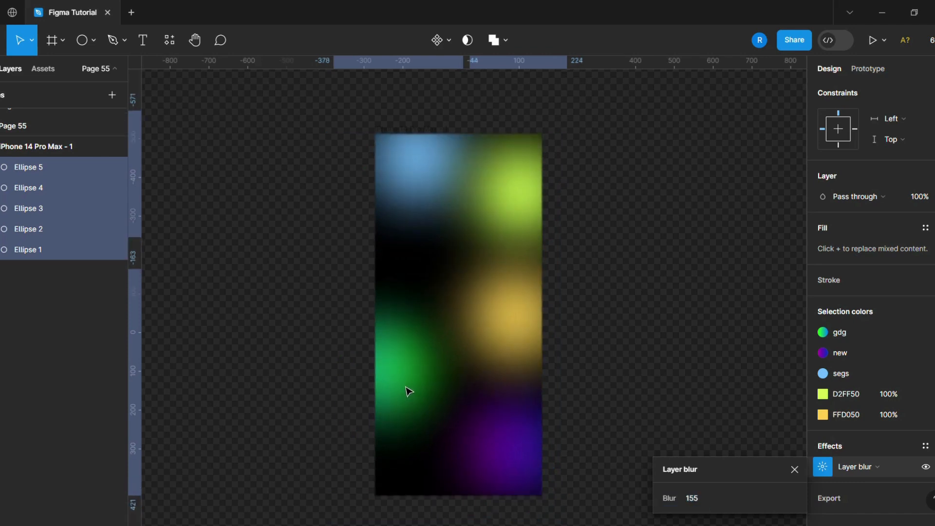
click(693, 408)
click(410, 361)
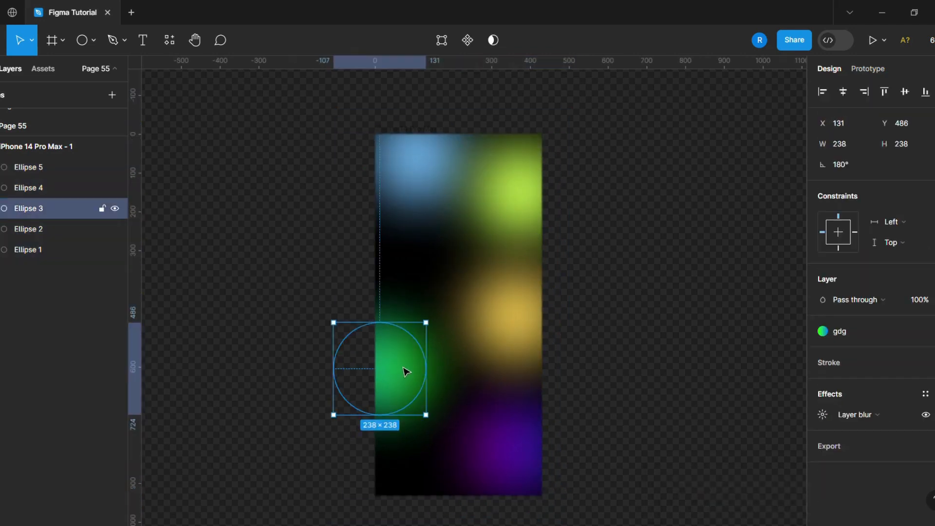
mouse_move(406, 372)
mouse_down()
mouse_move(410, 360)
mouse_move(403, 375)
mouse_up()
drag(496, 347, 501, 339)
click(432, 192)
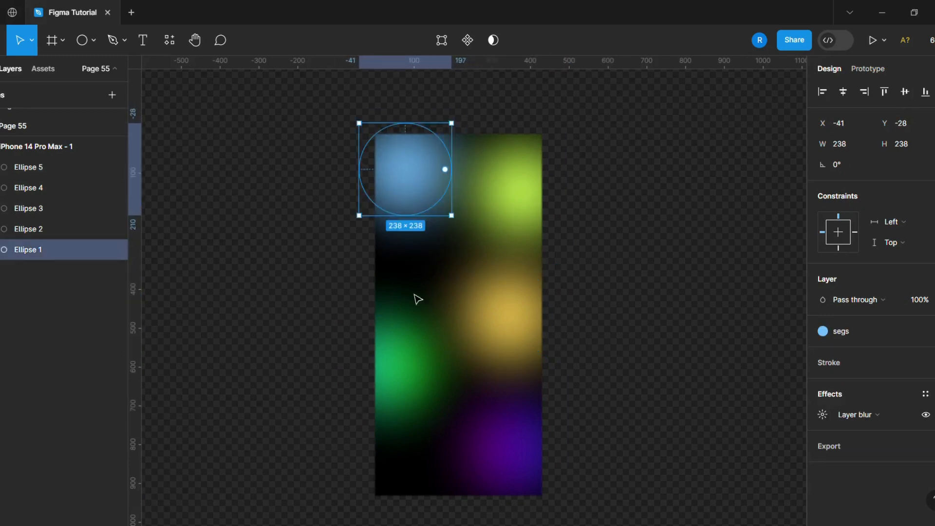
click(617, 374)
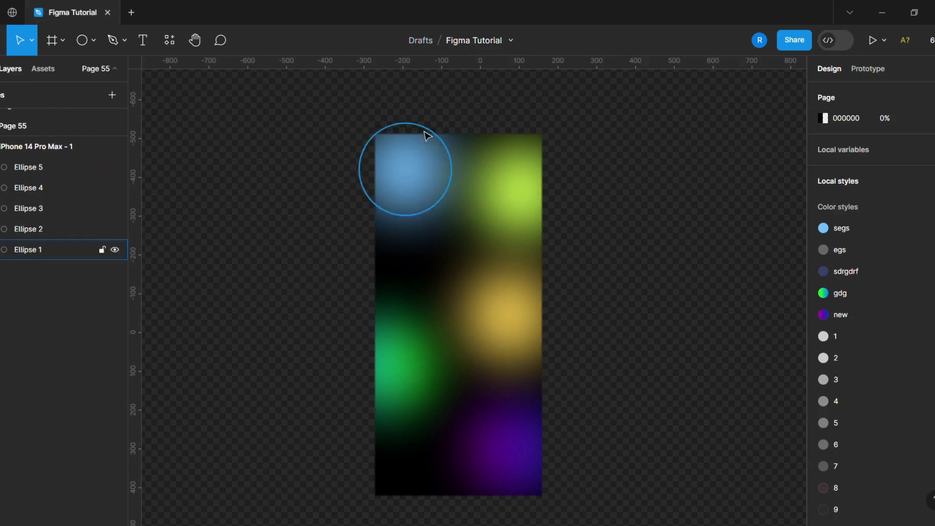
Move the iPhone frame left on the canvas and resize all five circles inside it to 300 × 300
drag(424, 133, 317, 138)
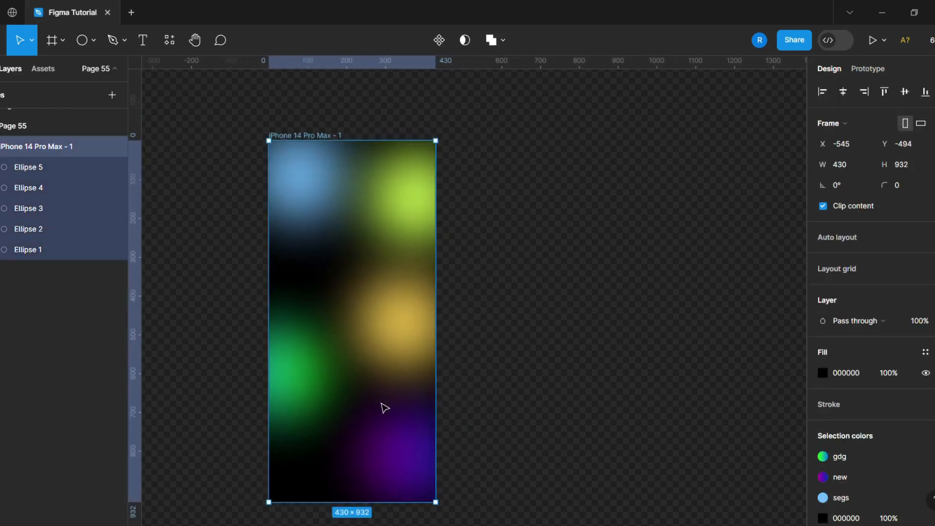
click(404, 459)
shift+click(300, 404)
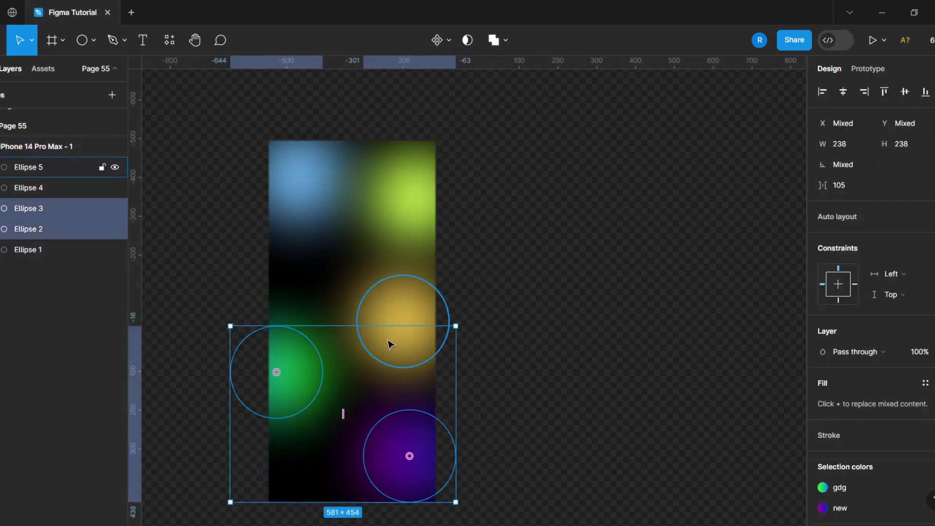
shift+click(392, 327)
shift+click(412, 207)
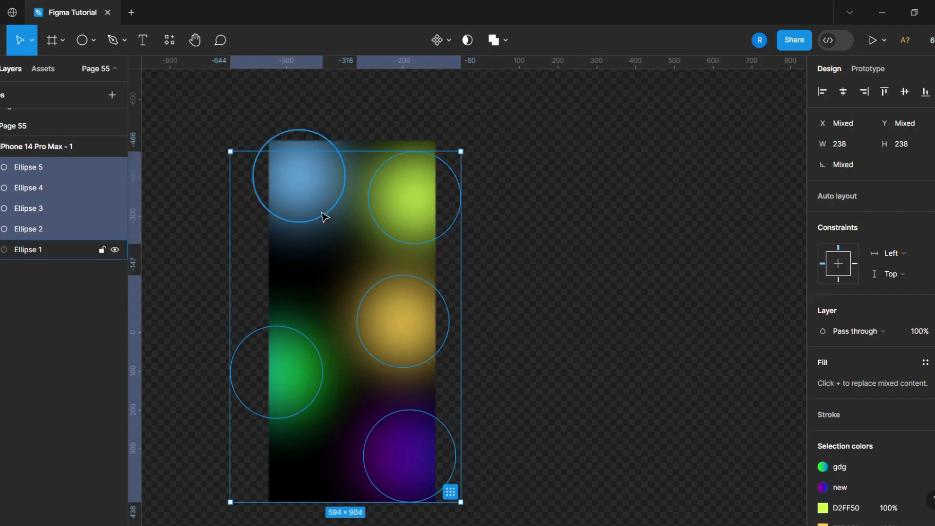
shift+click(307, 176)
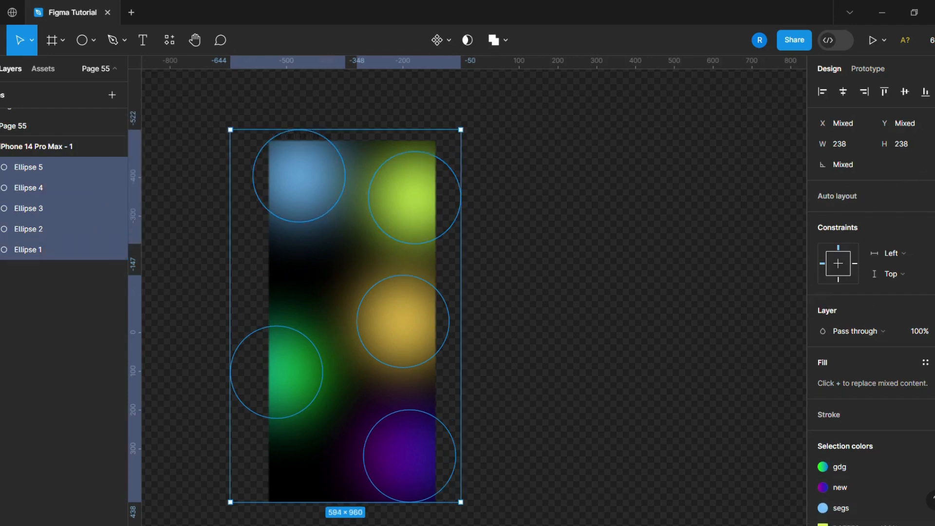
click(850, 145)
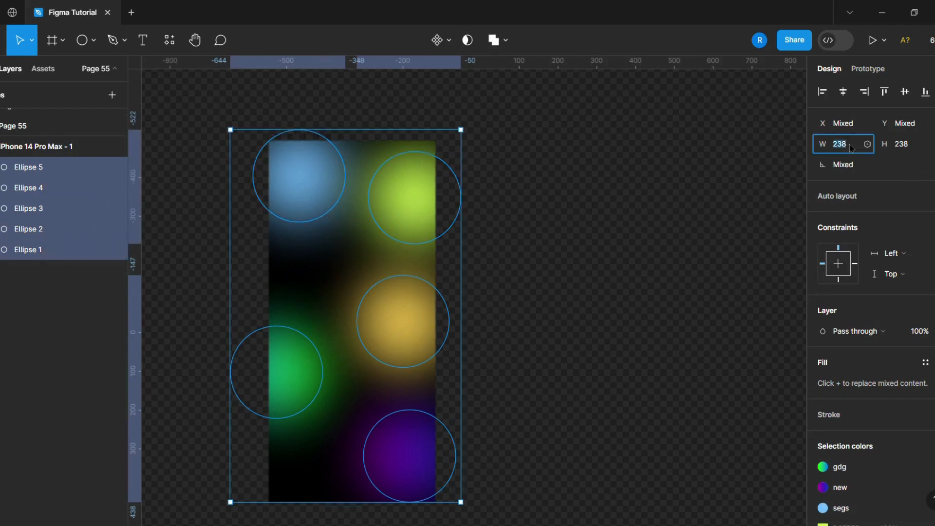
text(300)
key(Return)
click(700, 340)
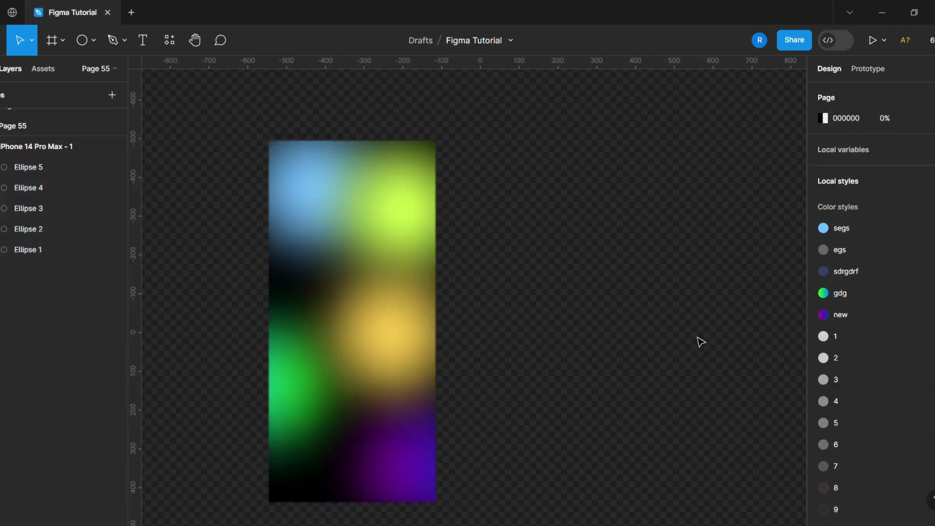
Reposition the enlarged circles: blue toward the left edge, yellow slightly, green up, and purple down-left to about X 186, Y 712
click(287, 381)
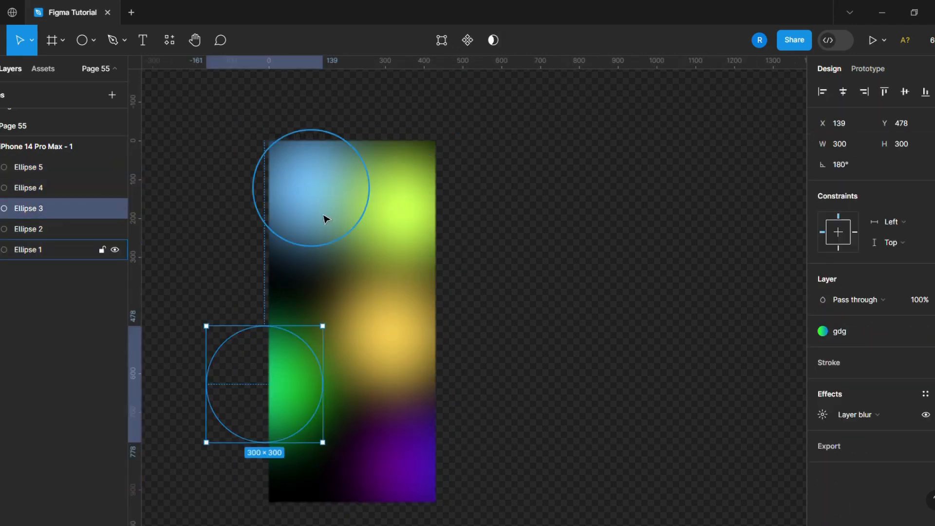
click(316, 209)
click(361, 326)
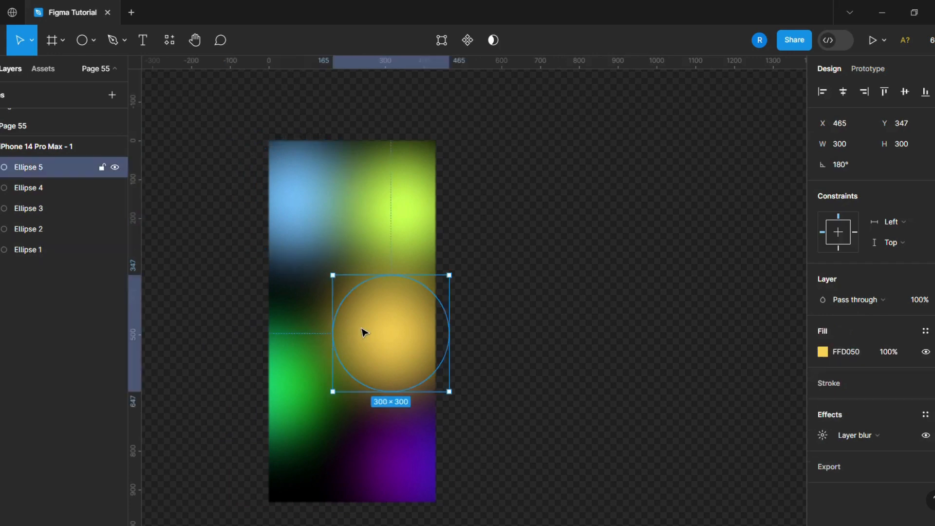
drag(301, 399, 302, 375)
mouse_move(396, 460)
mouse_down()
mouse_move(403, 467)
mouse_move(384, 474)
mouse_up()
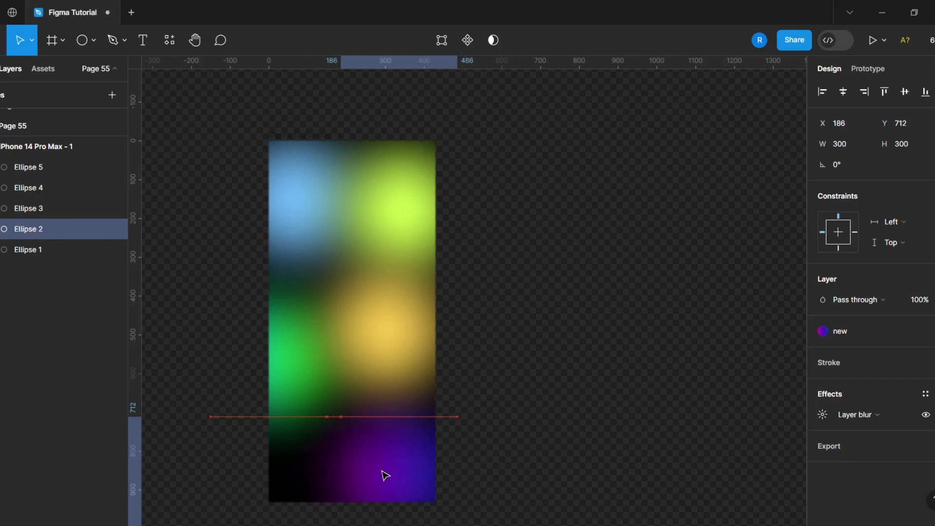
click(554, 308)
Select all five circles in the iPhone frame and set their layer blur to 300
click(311, 144)
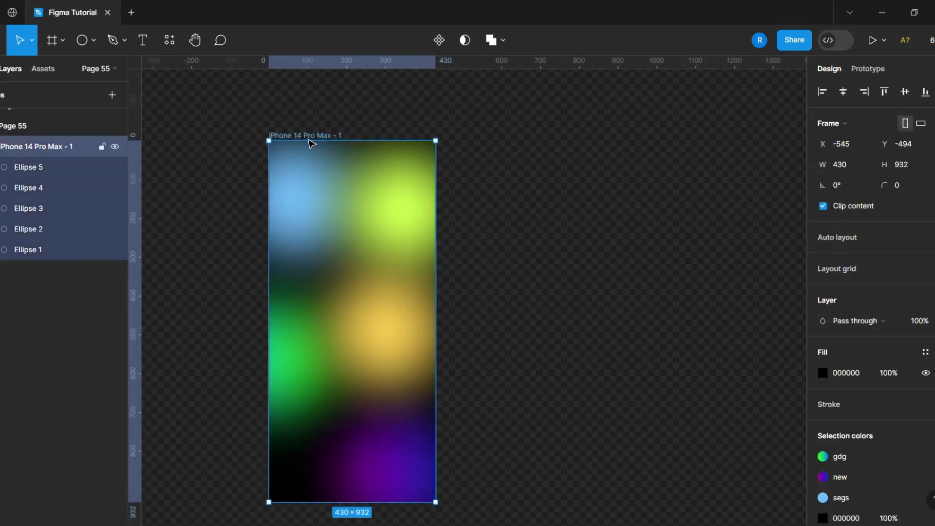
key(Return)
scroll(826, 434, down, 3)
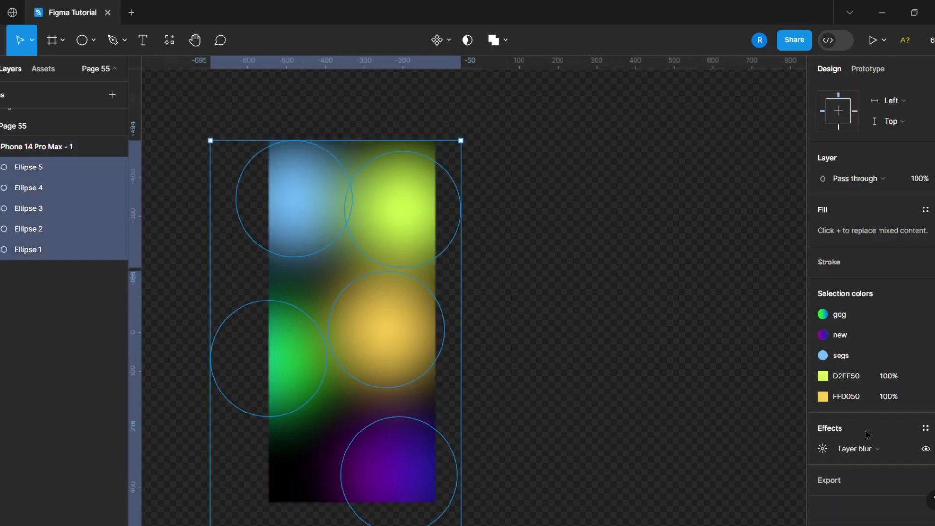
click(825, 451)
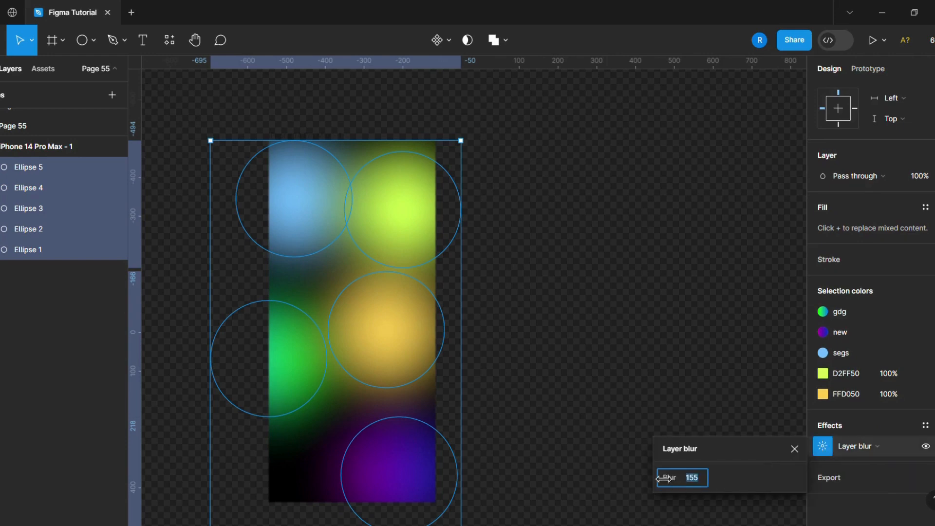
drag(663, 478, 810, 465)
drag(47, 430, 189, 387)
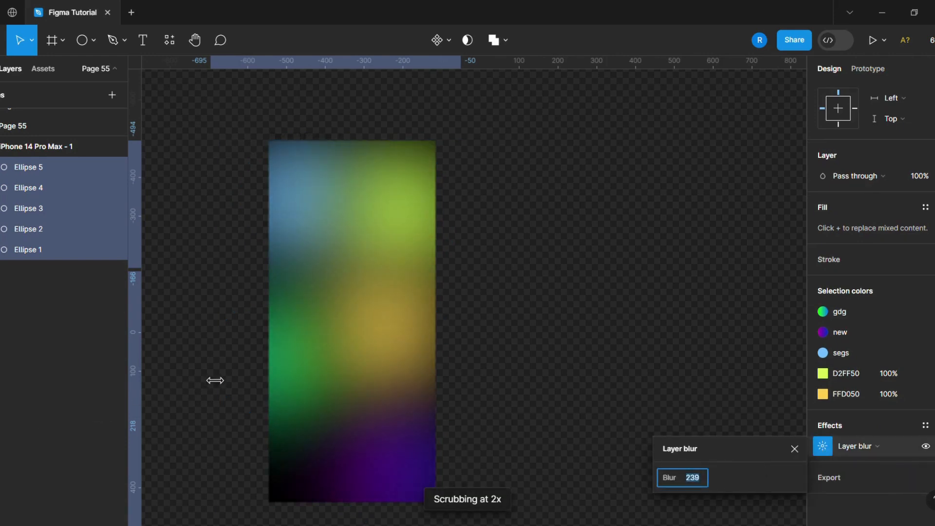
drag(668, 479, 668, 479)
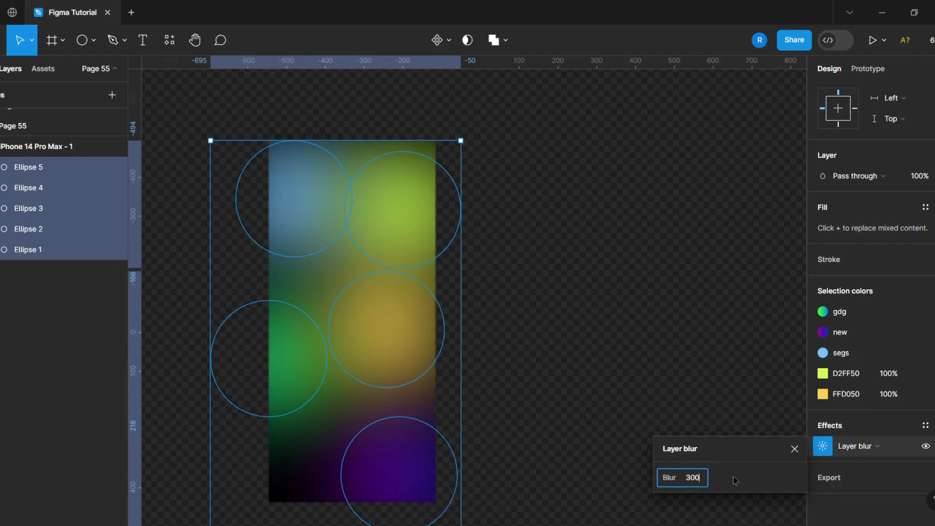
text(300)
click(679, 351)
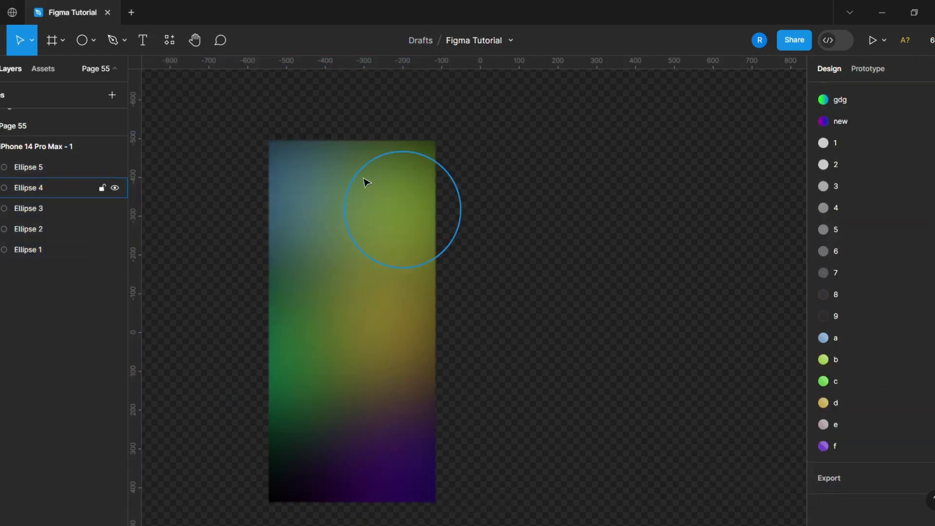
Duplicate the iPhone frame and move the copy farther right to leave a gap beside the original
click(325, 139)
key(ctrl+d)
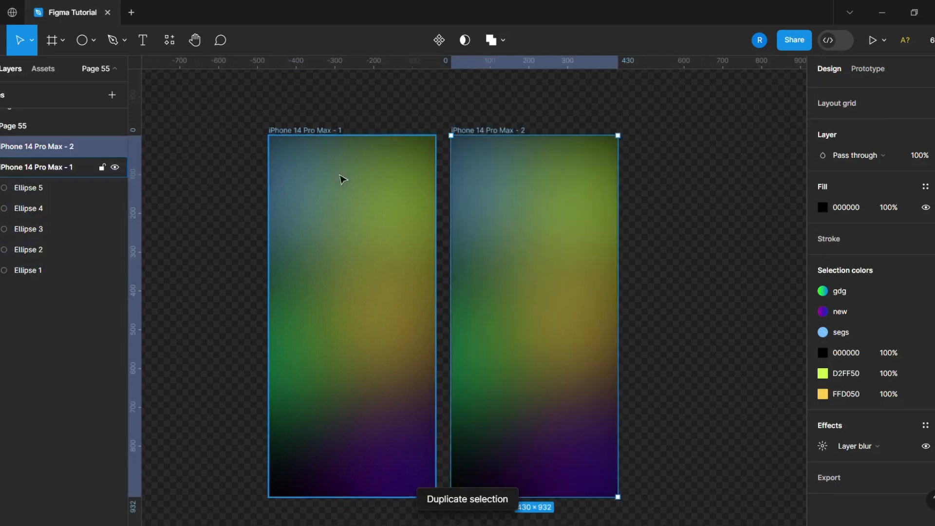
drag(571, 294, 640, 296)
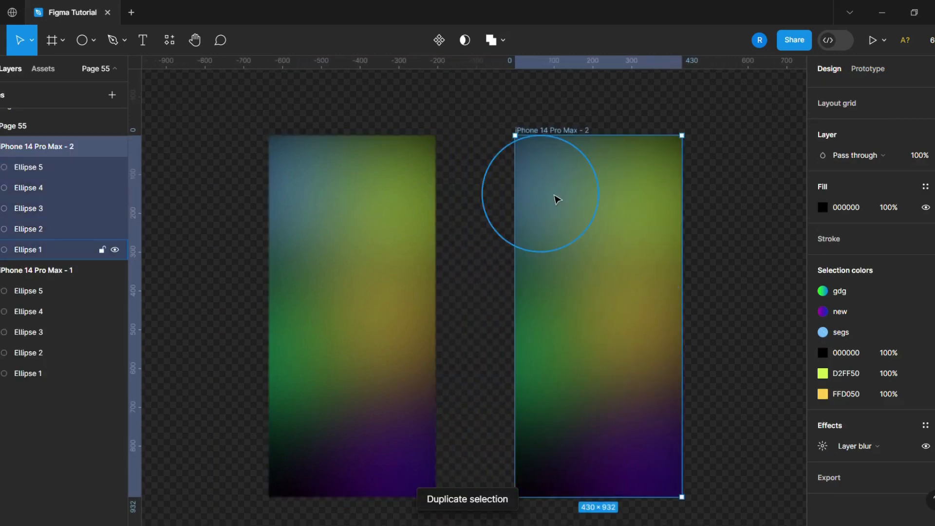
In the second frame, move the blue circle down toward the center and the lime circle to the upper middle
drag(564, 213, 581, 281)
click(545, 193)
drag(626, 194, 568, 166)
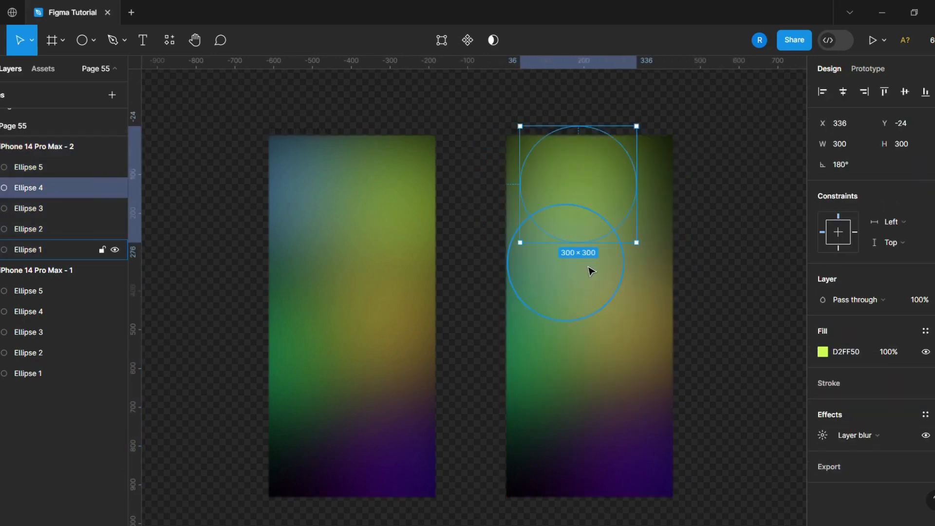
click(589, 267)
drag(588, 267, 602, 263)
In the second frame, move the yellow circle left, the green circle up-right, and the purple circle to about X 50, Y 556
click(638, 357)
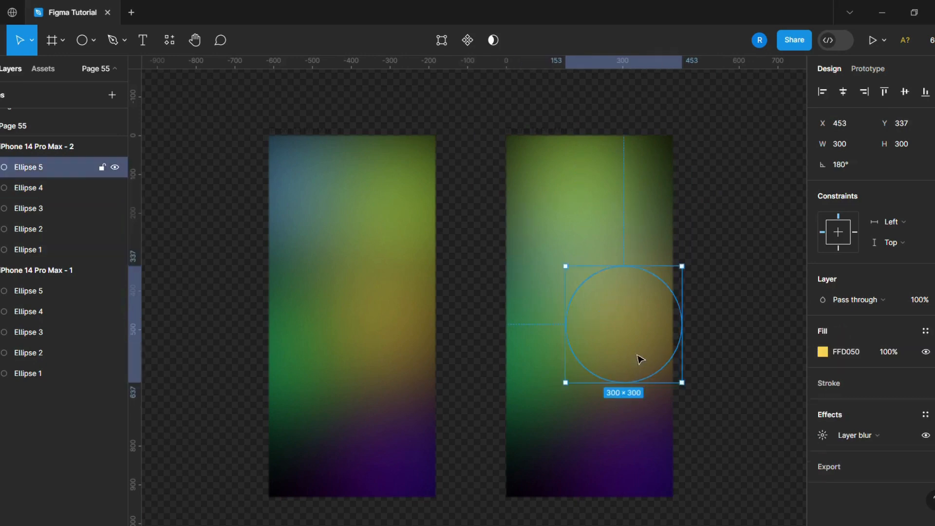
drag(638, 357, 598, 359)
drag(535, 408, 624, 375)
drag(627, 462, 574, 401)
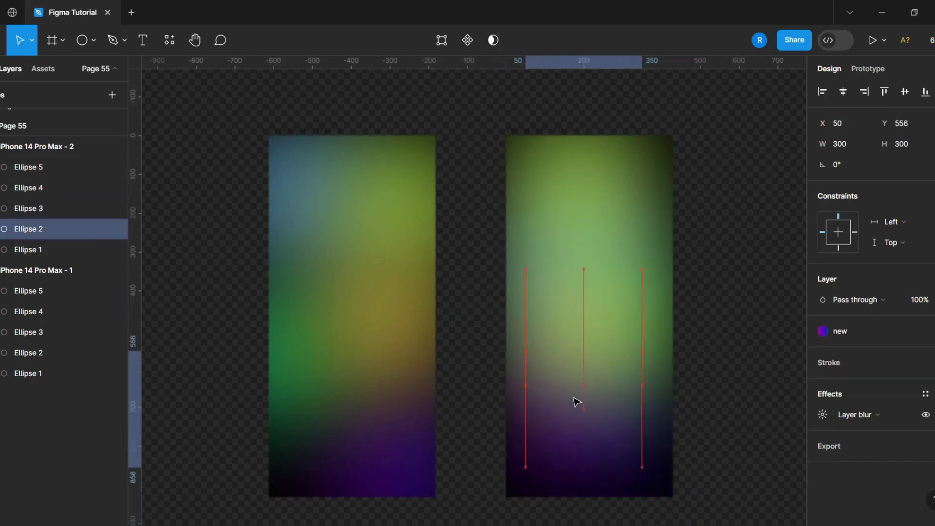
Move the second frame's yellow circle to the lower right and its purple circle up to about X 19, Y 439
drag(559, 320, 605, 389)
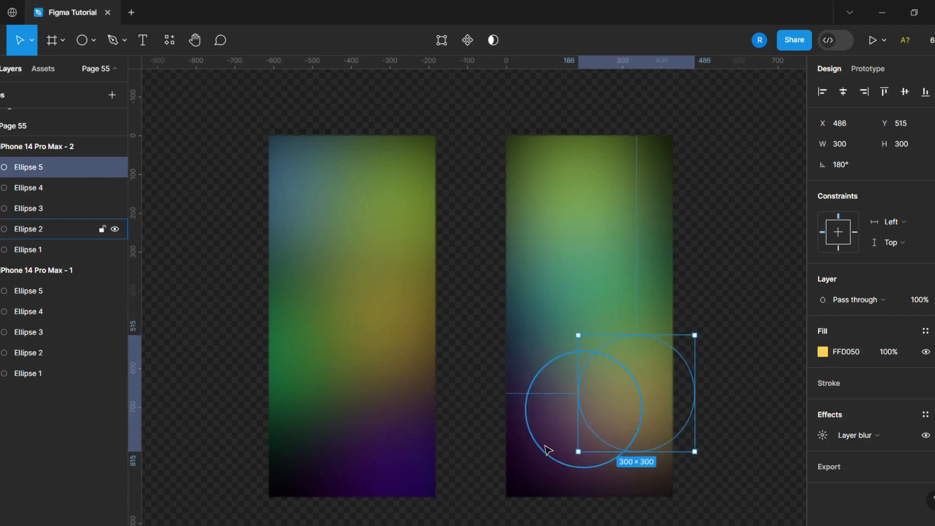
click(544, 424)
drag(545, 423, 547, 401)
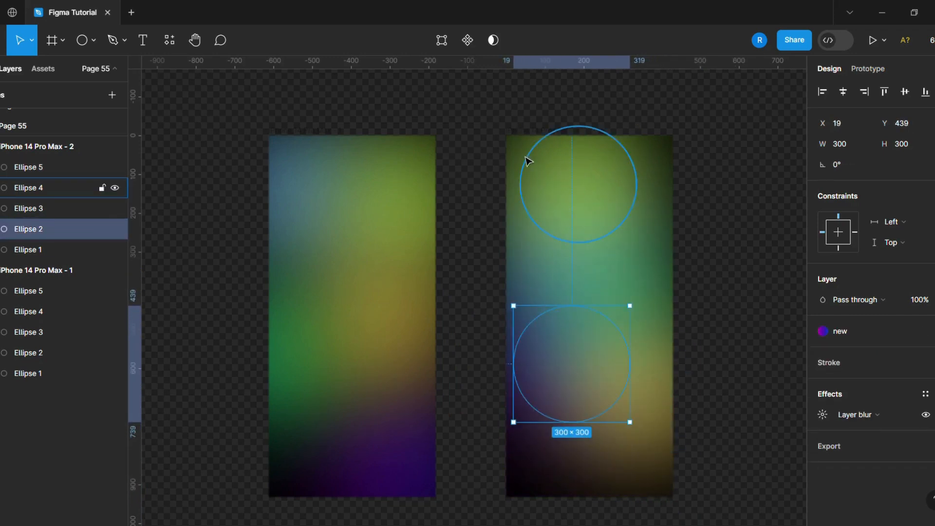
click(491, 156)
Duplicate the second iPhone frame and move the copy right to about X 626
scroll(259, 231, down, 4)
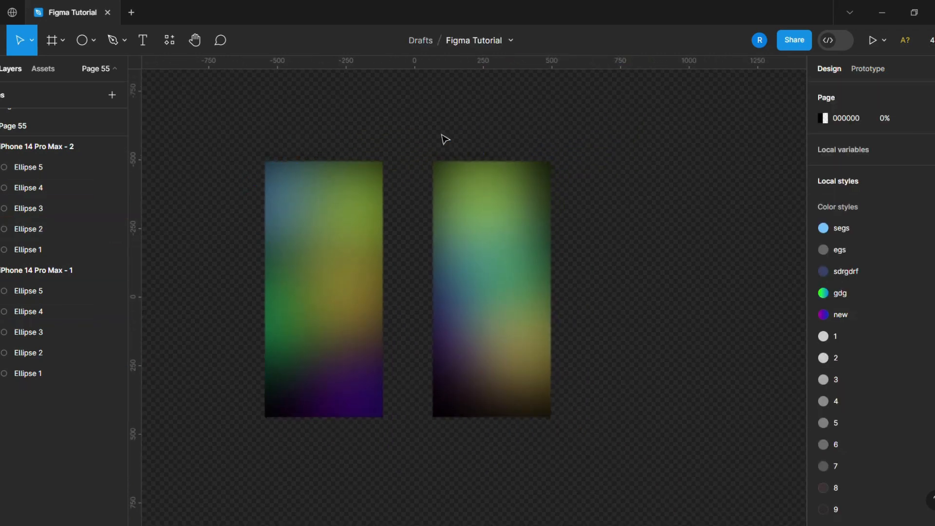
click(449, 162)
key(ctrl+d)
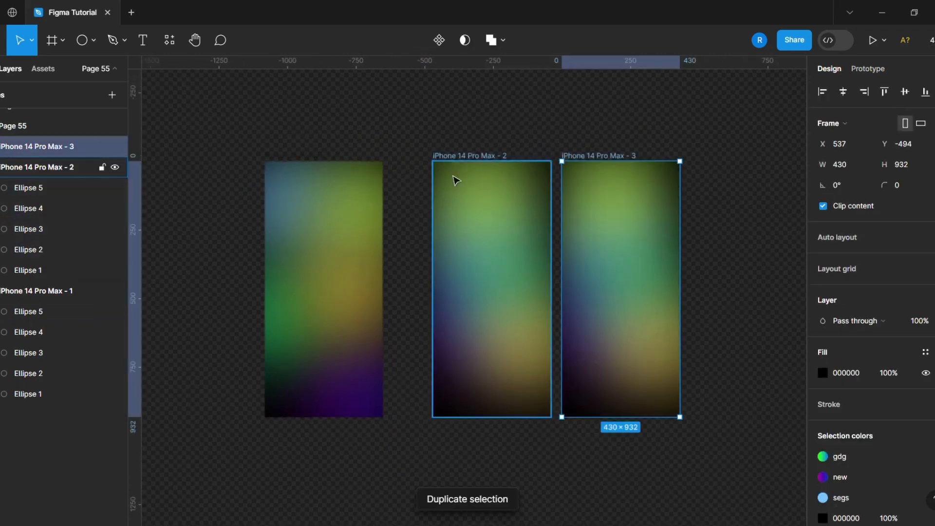
drag(609, 273, 635, 276)
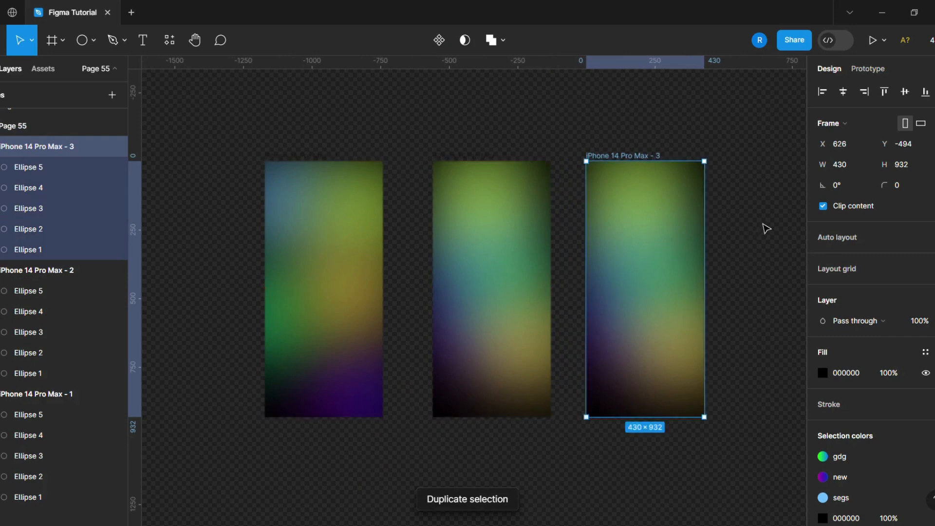
In the third frame, move the purple circle to the upper right and the lime circle down to the middle left
scroll(524, 242, up, 5)
scroll(523, 242, down, 1)
scroll(566, 292, down, 2)
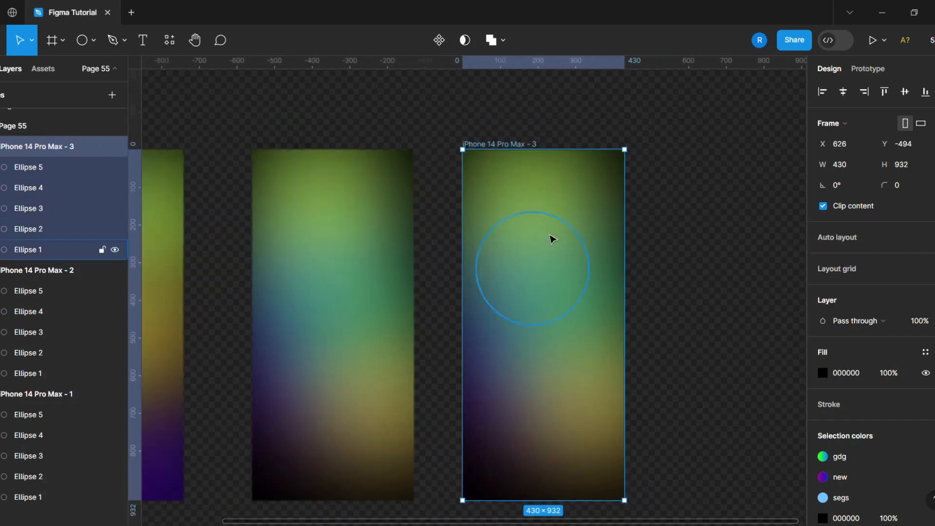
drag(546, 210, 557, 288)
drag(532, 384, 584, 246)
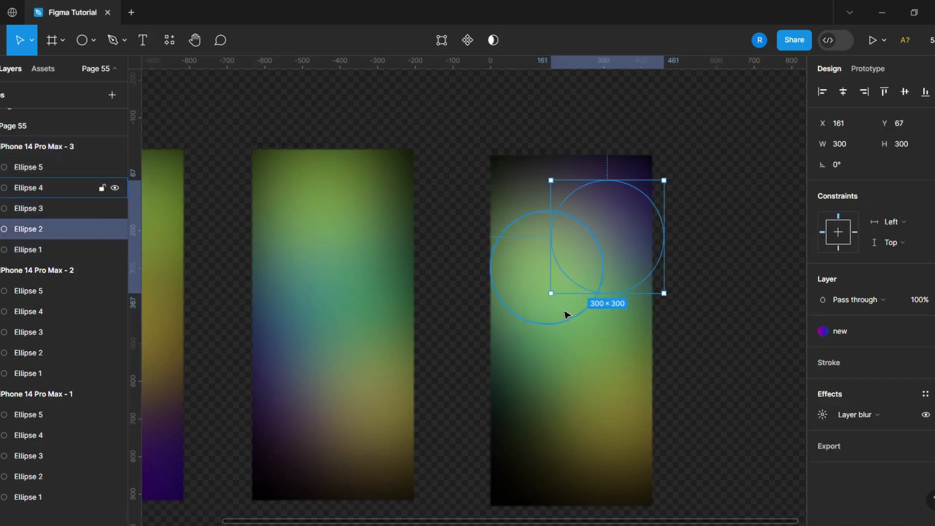
drag(598, 351, 547, 417)
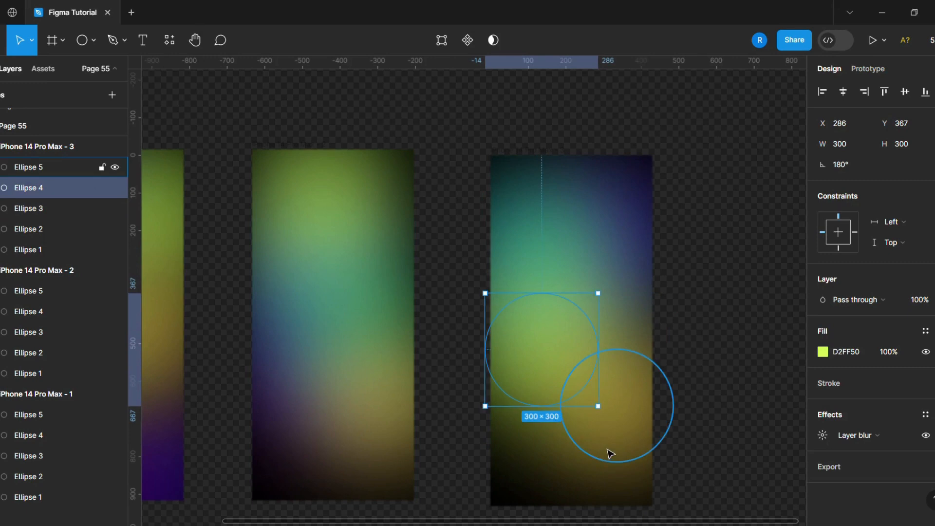
In the third frame, adjust the yellow circle, move the lime circle toward the bottom, and place the green circle at the upper left
drag(609, 453, 625, 414)
drag(557, 411, 548, 460)
click(611, 405)
drag(618, 390, 608, 385)
drag(558, 435, 589, 465)
mouse_move(576, 270)
mouse_down()
mouse_move(564, 275)
mouse_move(582, 277)
mouse_up()
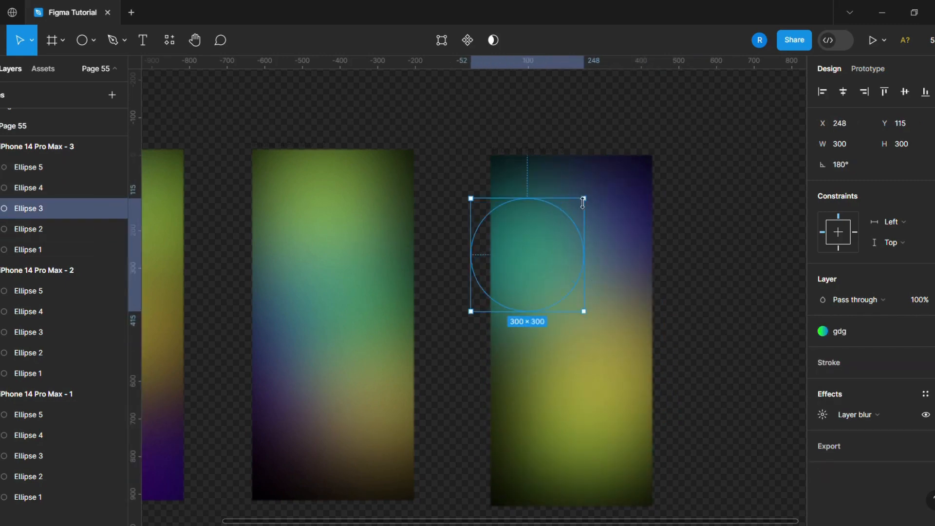
Fine-tune the third frame: blue circle at middle left, lime near the bottom center, yellow at lower right rotated about -166.77°
drag(553, 330, 529, 385)
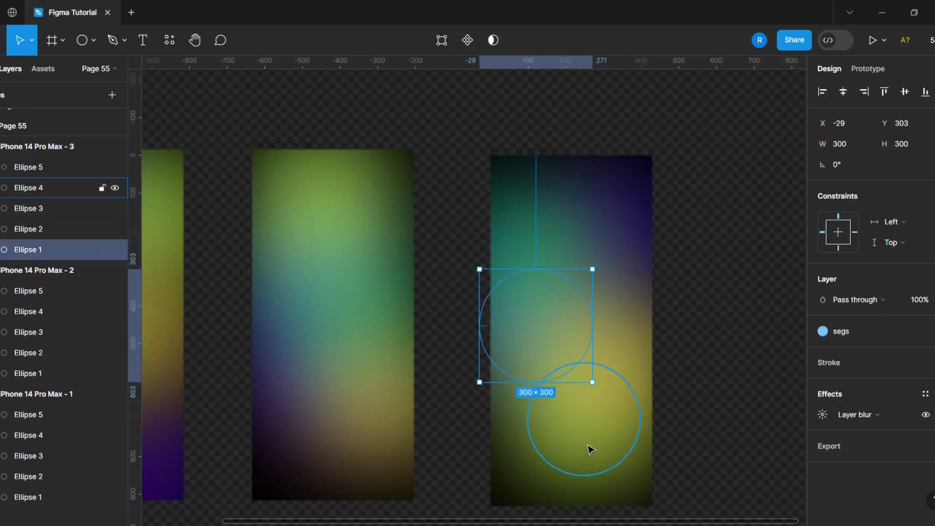
drag(591, 445, 597, 460)
drag(538, 359, 603, 369)
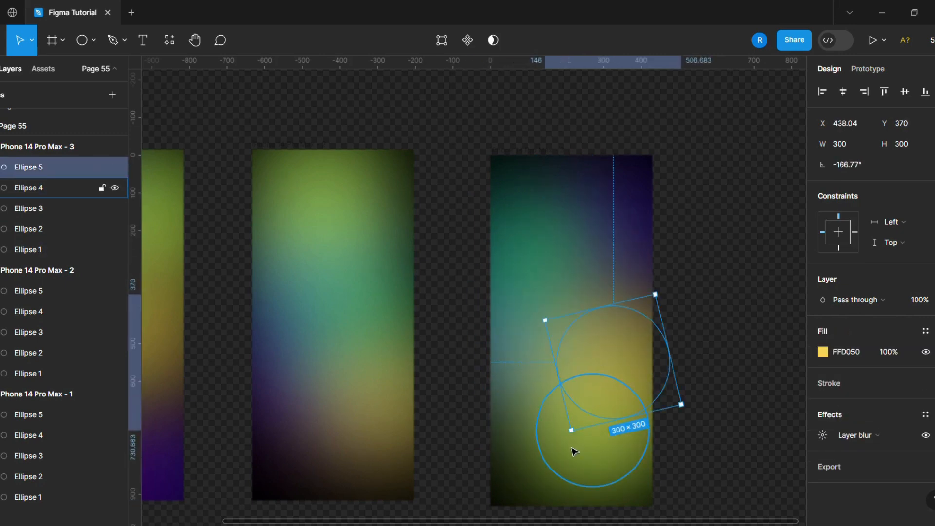
click(563, 453)
drag(563, 452, 542, 459)
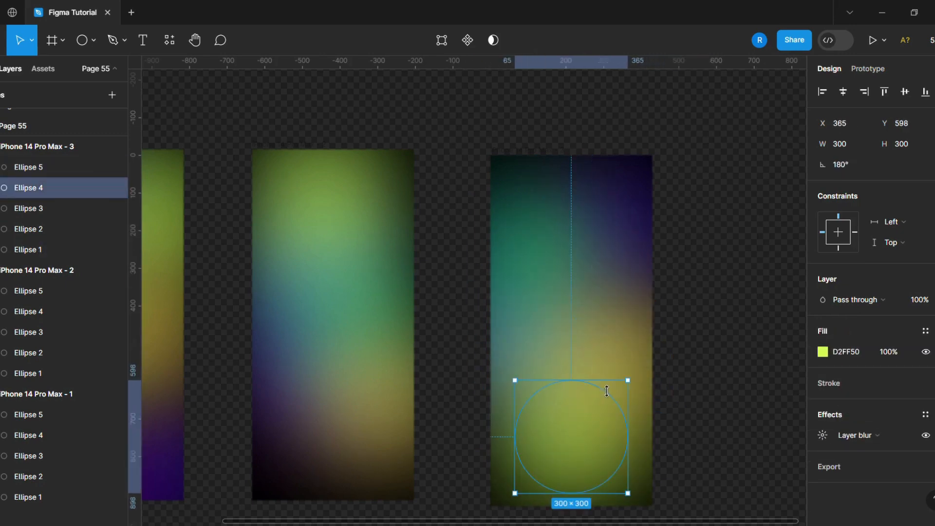
drag(613, 367, 619, 377)
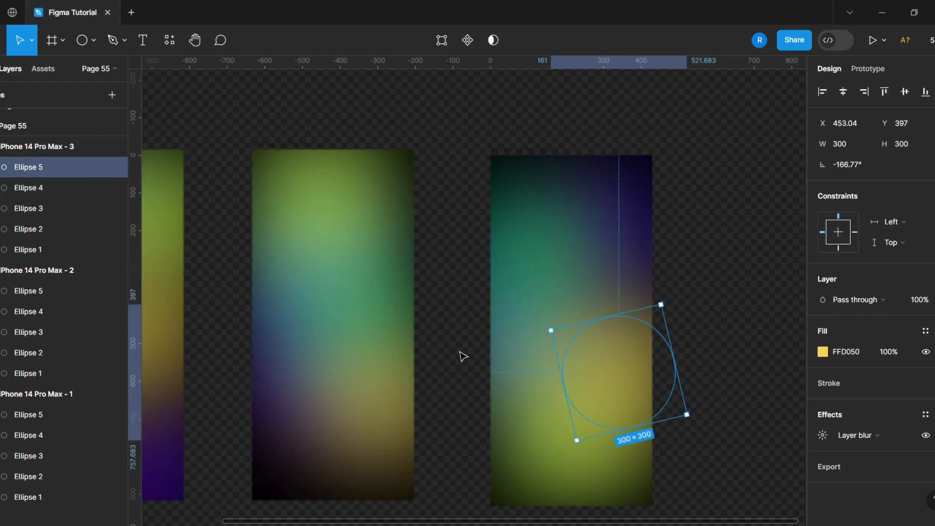
Duplicate the third iPhone frame to create a fourth one beside it
scroll(454, 352, down, 3)
click(456, 357)
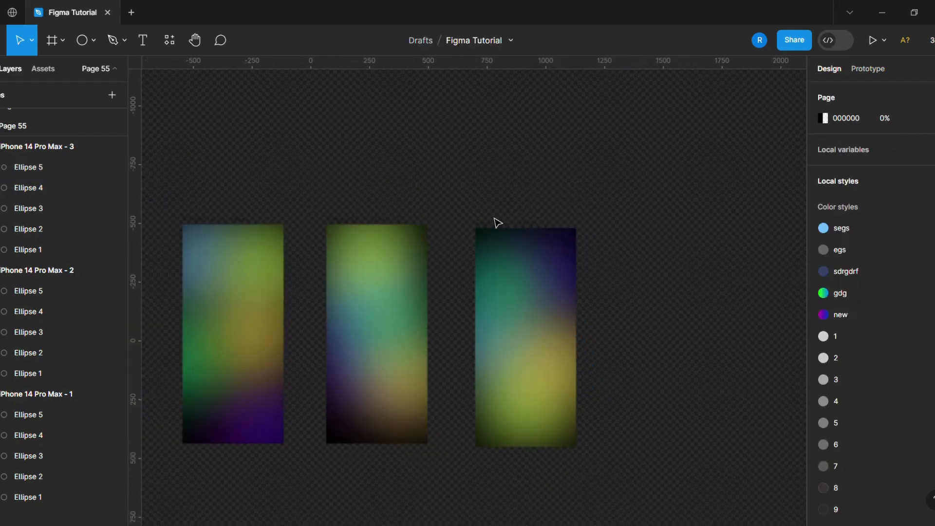
click(497, 223)
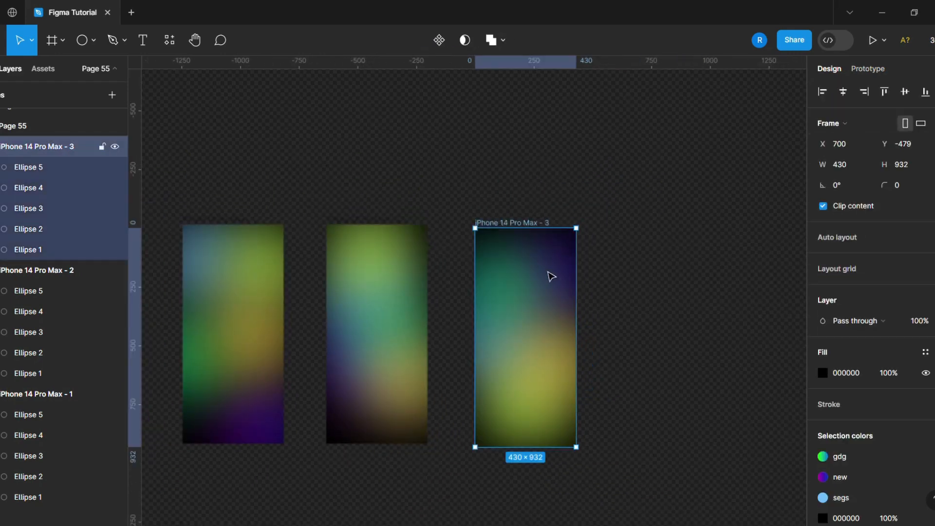
key(ctrl+d)
In the fourth frame, move the green circle to the middle right, purple to the upper left and yellow to the upper right
drag(632, 309, 652, 366)
click(661, 402)
drag(639, 305, 707, 380)
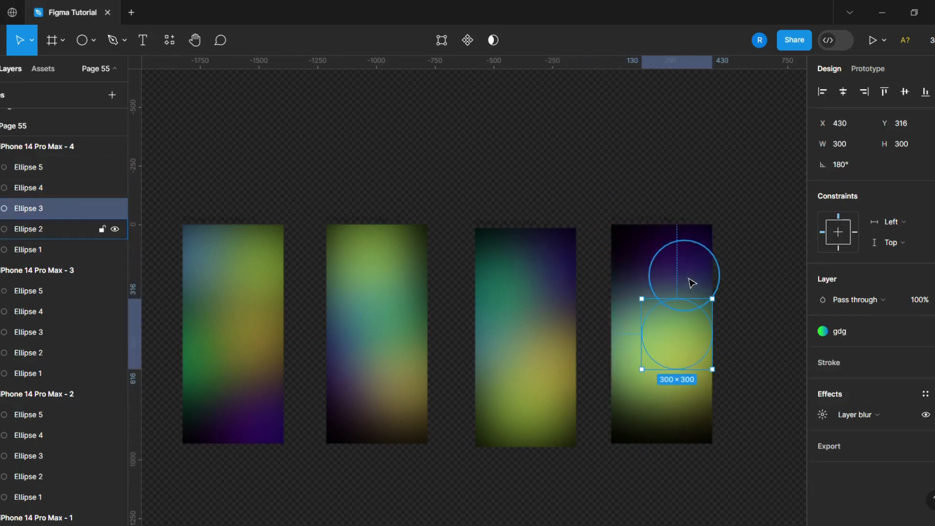
drag(689, 293, 655, 309)
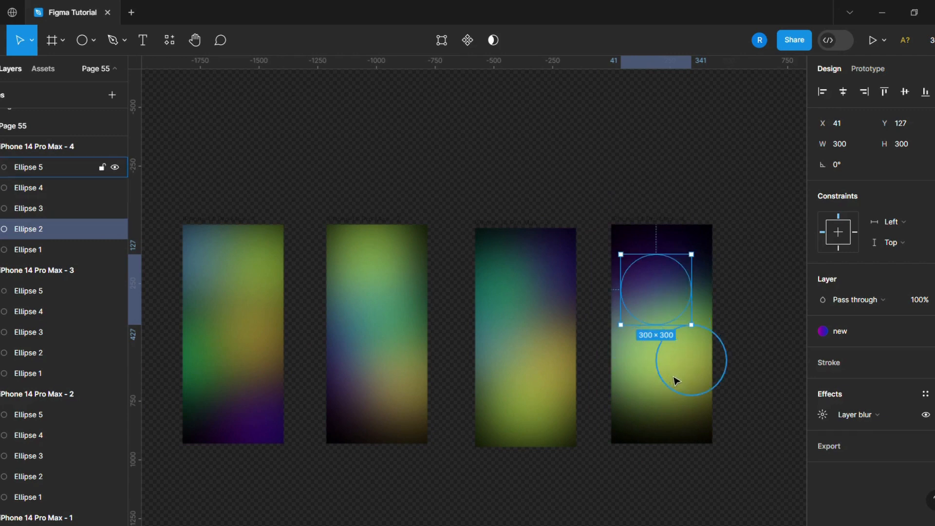
drag(674, 377, 679, 293)
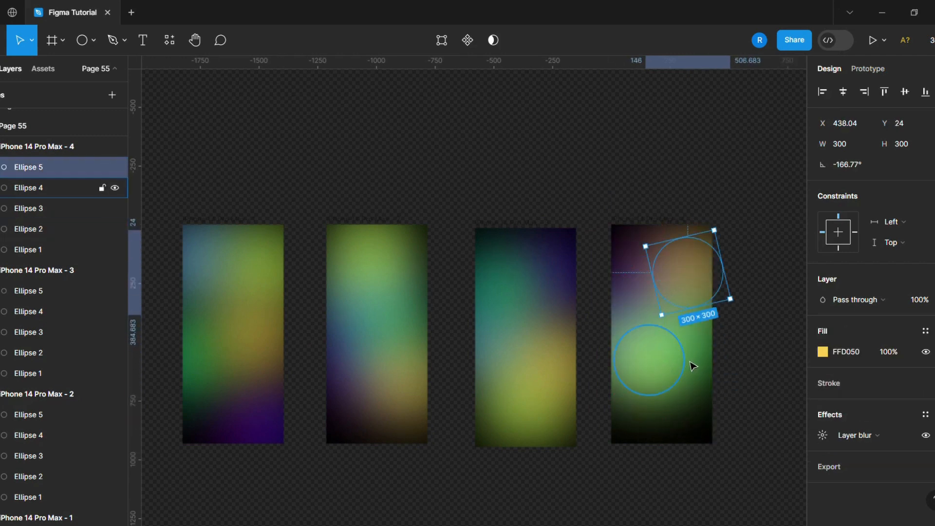
In the fourth frame, place the green circle at the lower left, lime at the middle right and blue at the lower right
drag(693, 365, 652, 429)
drag(649, 365, 677, 370)
drag(639, 333, 689, 389)
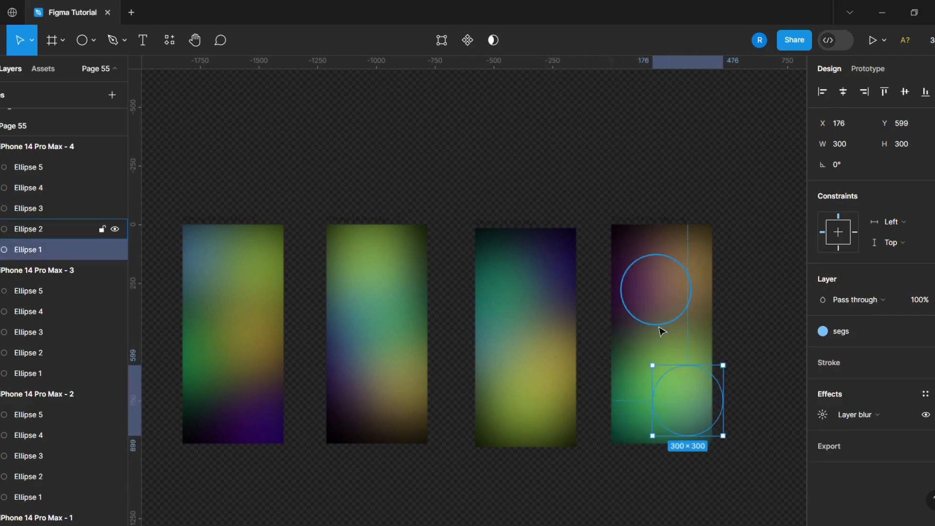
Fine-tune the fourth frame: purple circle at X -52, Y 24, lime at X 326, Y 358, and blue and green nudged slightly
drag(657, 312, 632, 285)
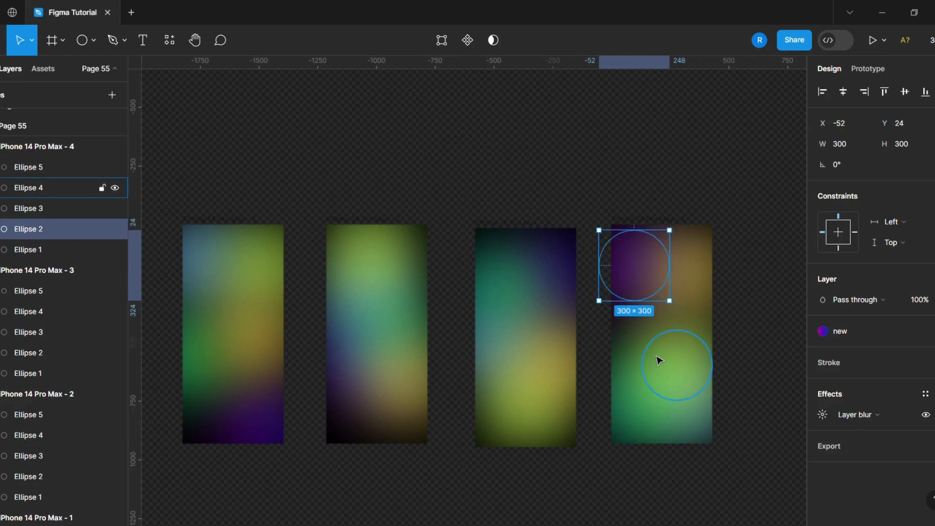
drag(660, 359, 637, 338)
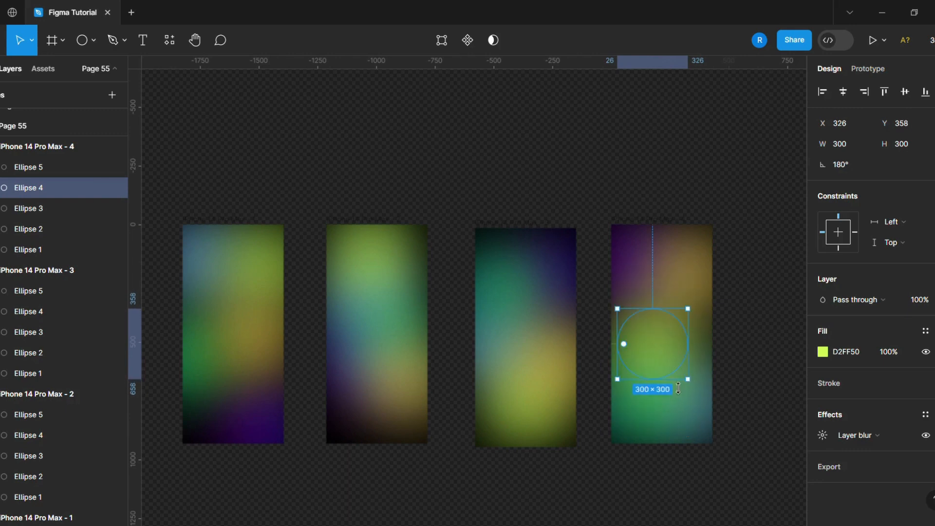
drag(695, 407, 697, 399)
click(656, 424)
drag(656, 424, 657, 426)
click(756, 400)
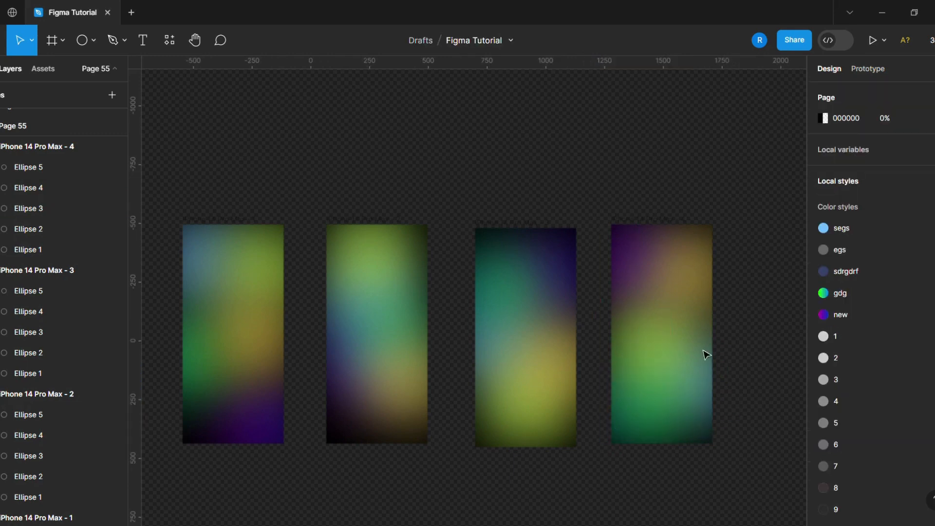
Move all four gradient frames slightly up together and combine them into a component set
drag(170, 204, 735, 475)
drag(495, 346, 508, 300)
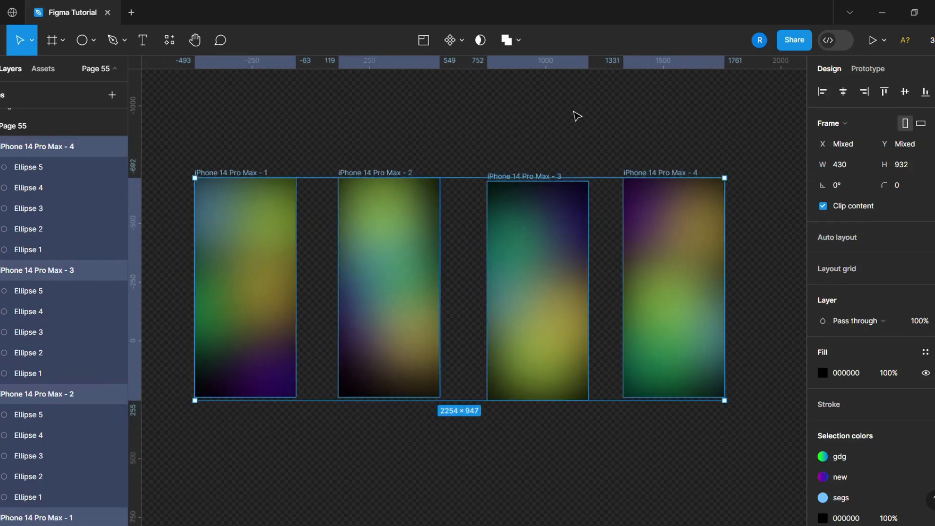
click(452, 43)
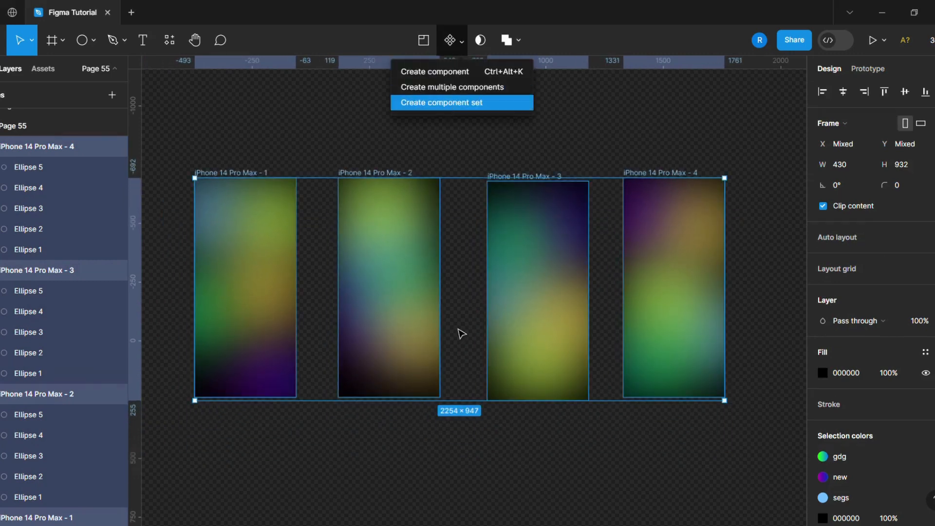
key(Return)
Link the four variants in sequence with prototype connections and loop the fourth variant back to the first
click(867, 69)
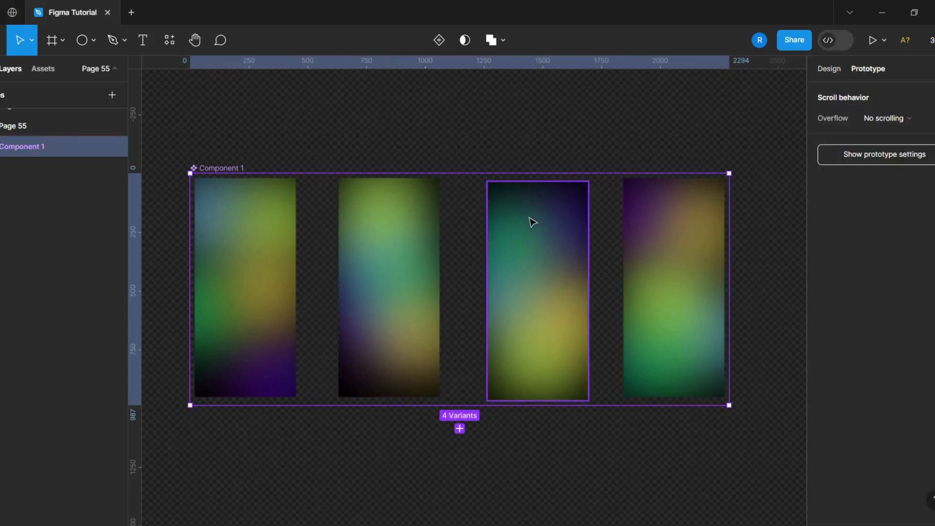
click(301, 285)
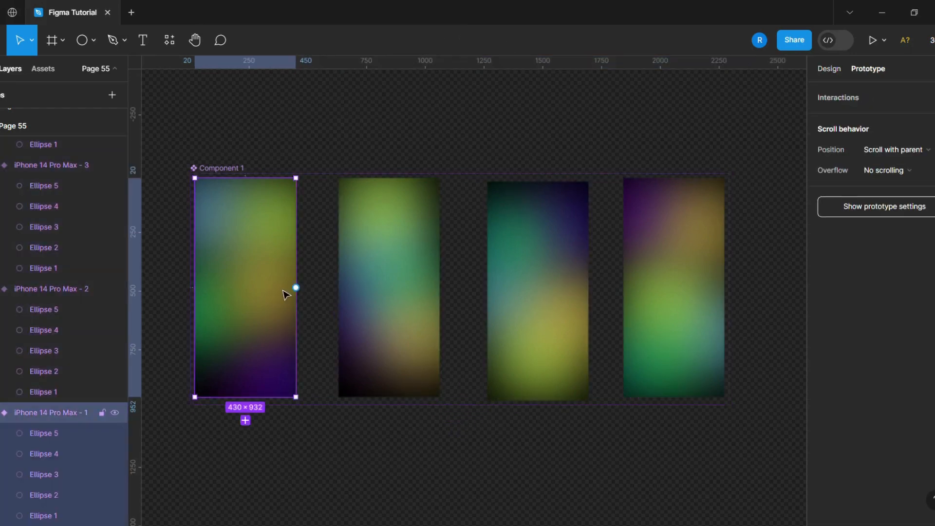
drag(296, 287, 373, 297)
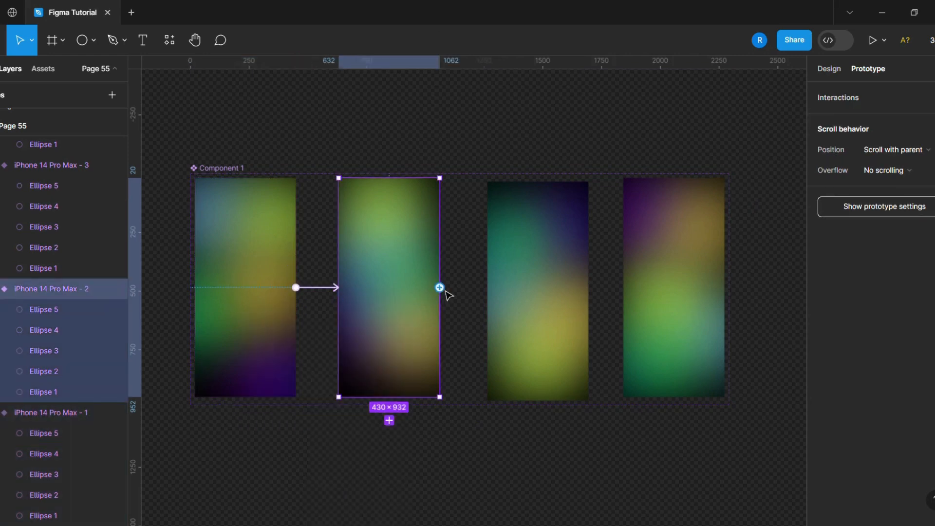
drag(440, 288, 506, 294)
click(508, 294)
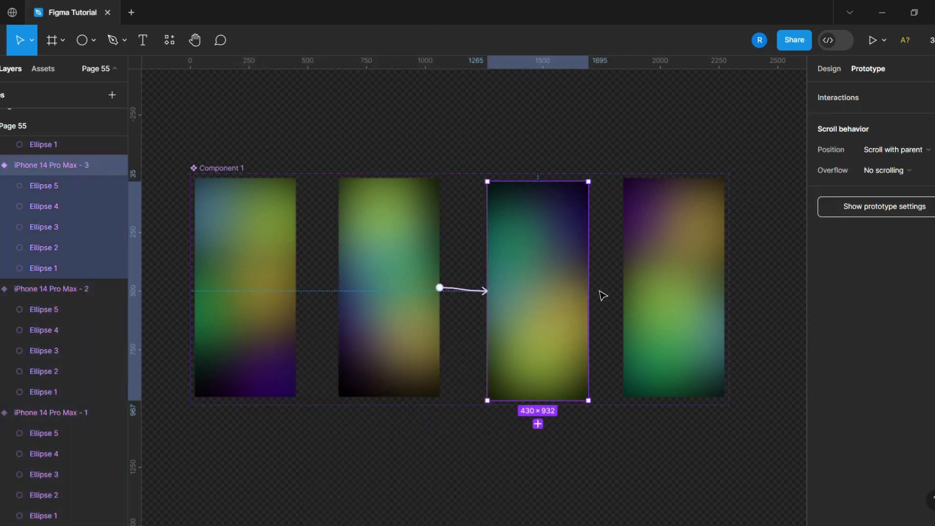
drag(588, 291, 297, 330)
click(639, 299)
click(202, 146)
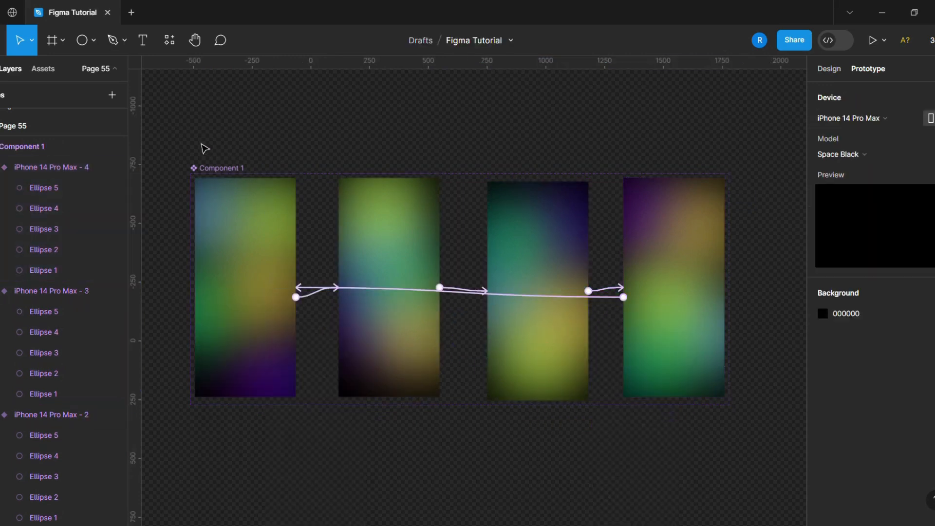
Select all four variants in the component set and change their interaction trigger to After delay
drag(162, 140, 737, 455)
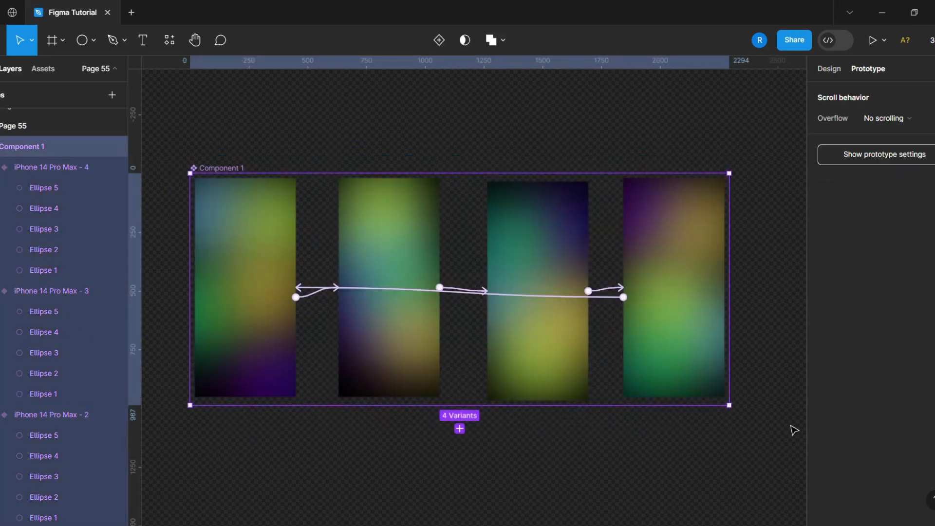
key(Return)
click(845, 130)
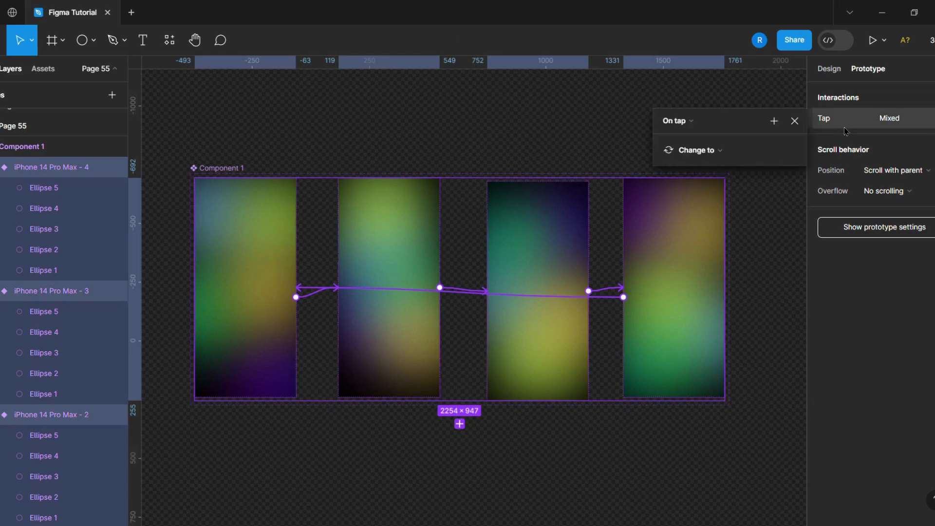
click(674, 120)
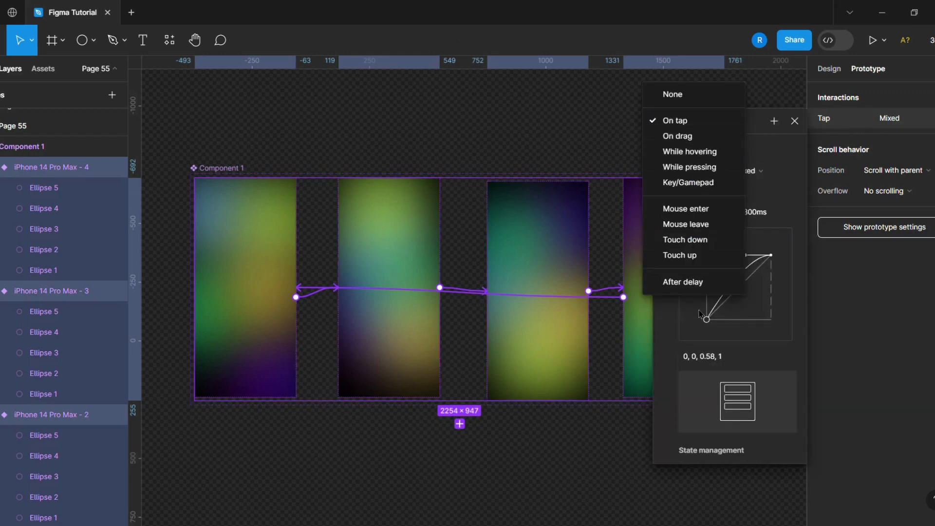
click(698, 287)
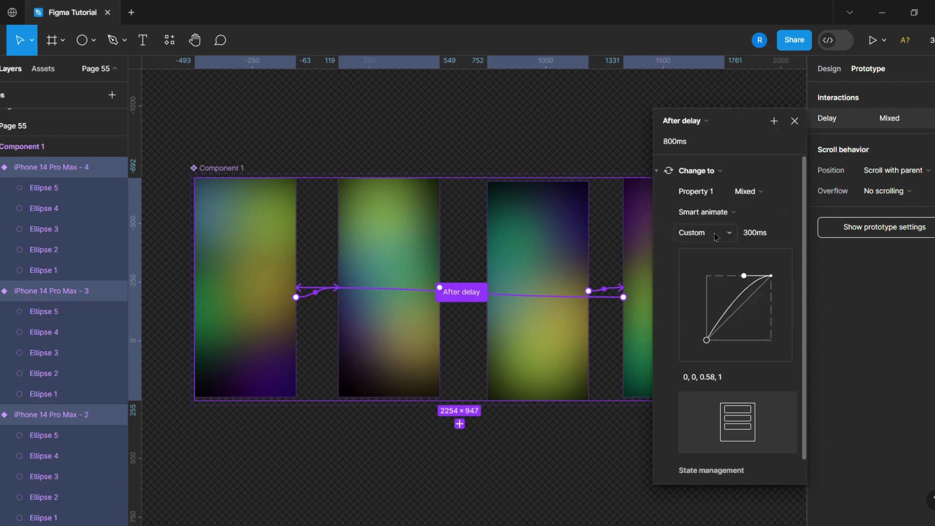
Set the variants' Smart animate easing to Custom spring and shape the curve to stiffness about 65.7 and damping about 4.6
click(728, 241)
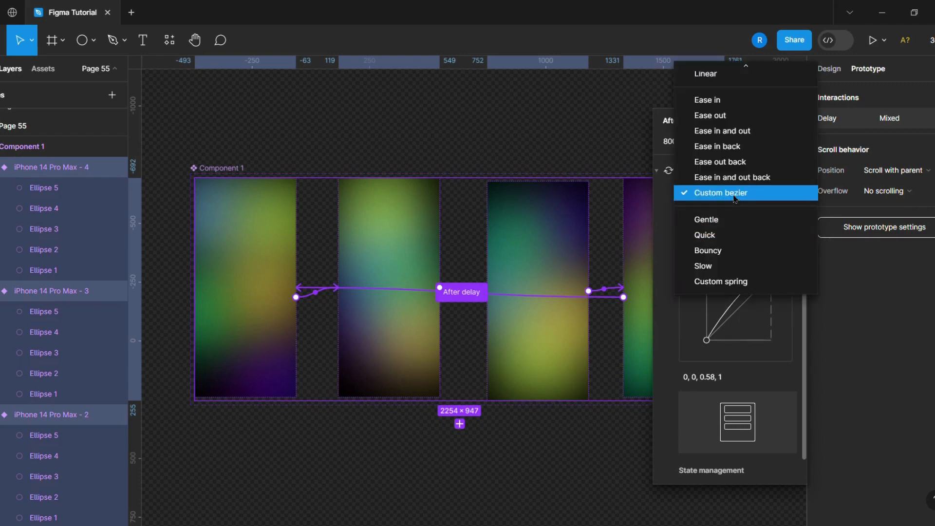
click(727, 280)
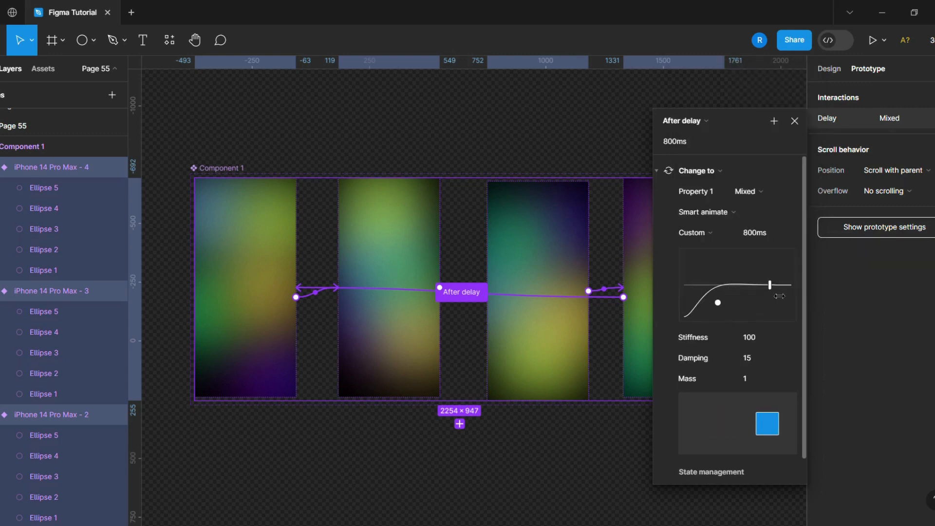
drag(779, 290, 728, 278)
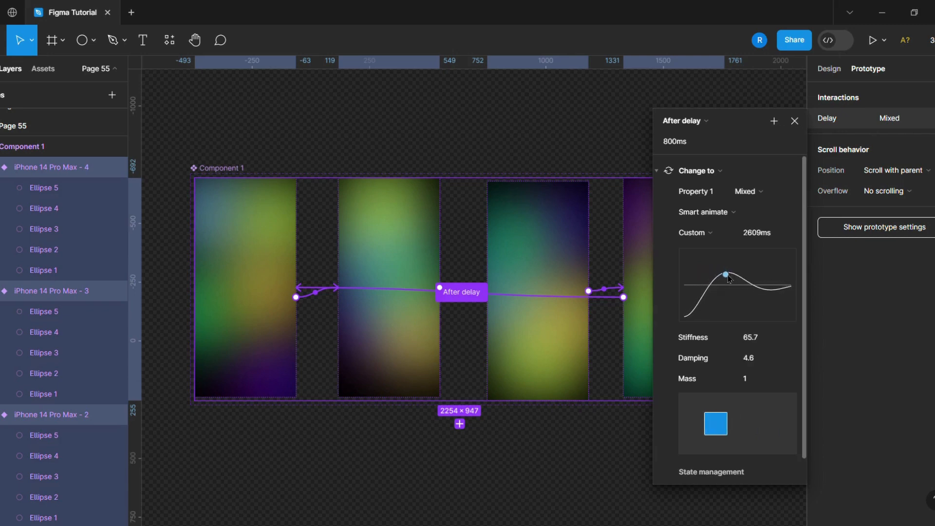
click(843, 374)
click(710, 463)
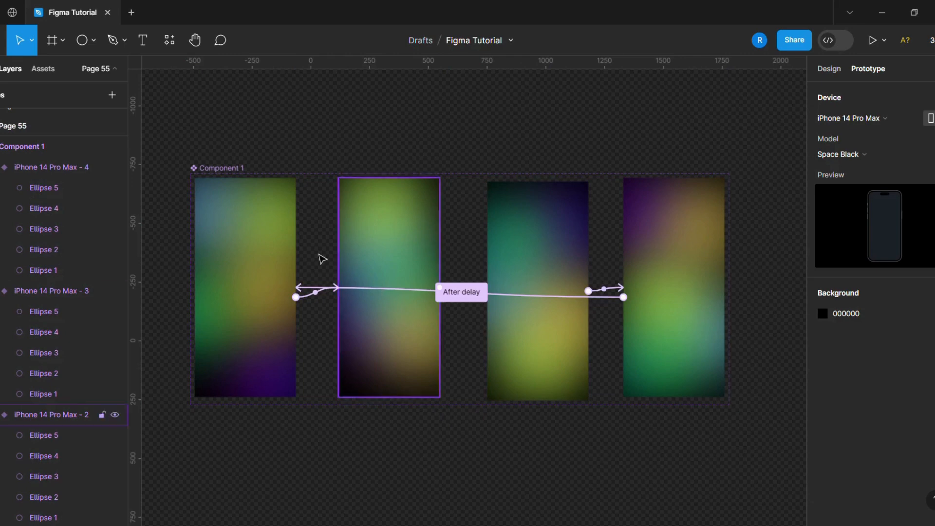
click(240, 172)
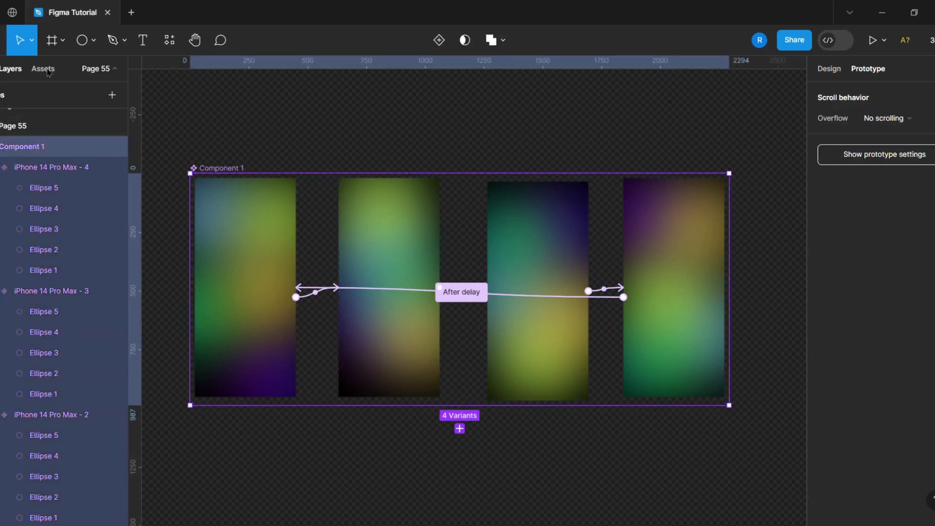
click(51, 41)
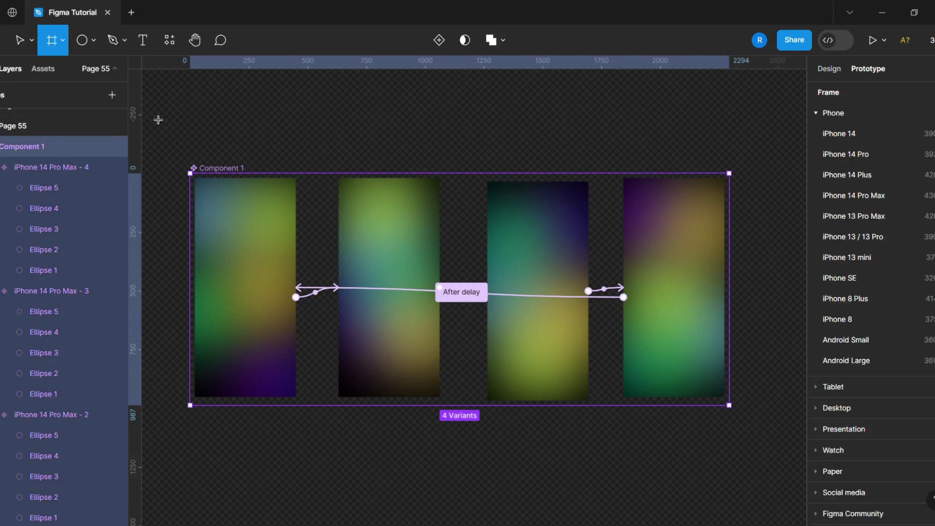
scroll(379, 375, down, 3)
click(403, 346)
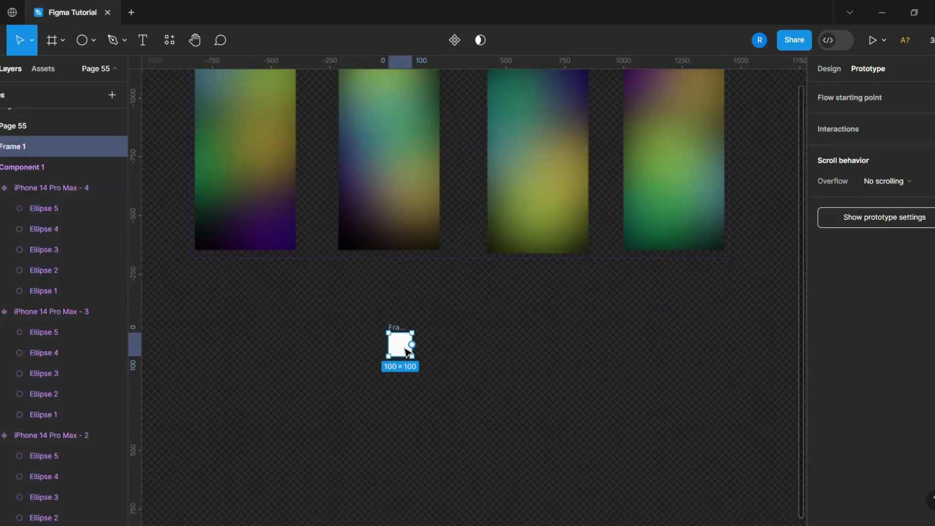
key(Delete)
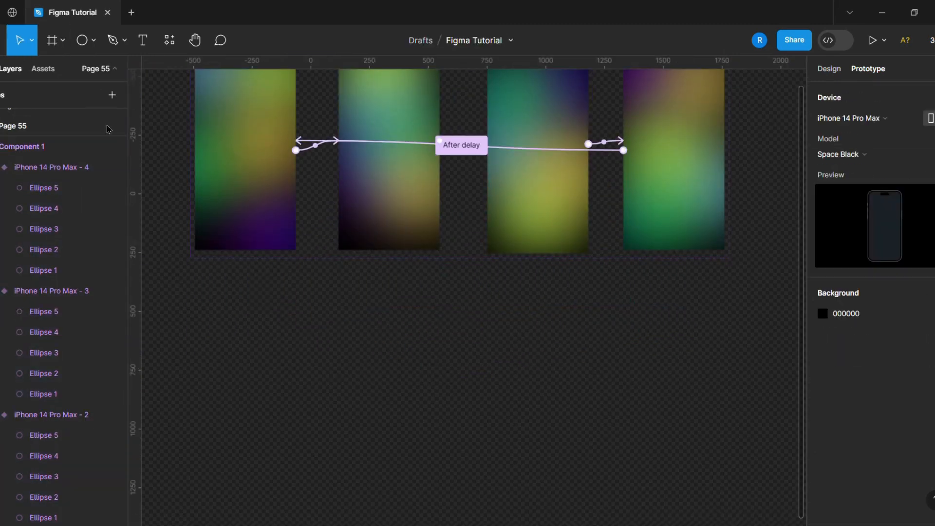
Add a new iPhone 14 Pro Max frame beside the component set
click(52, 40)
scroll(563, 365, up, 1)
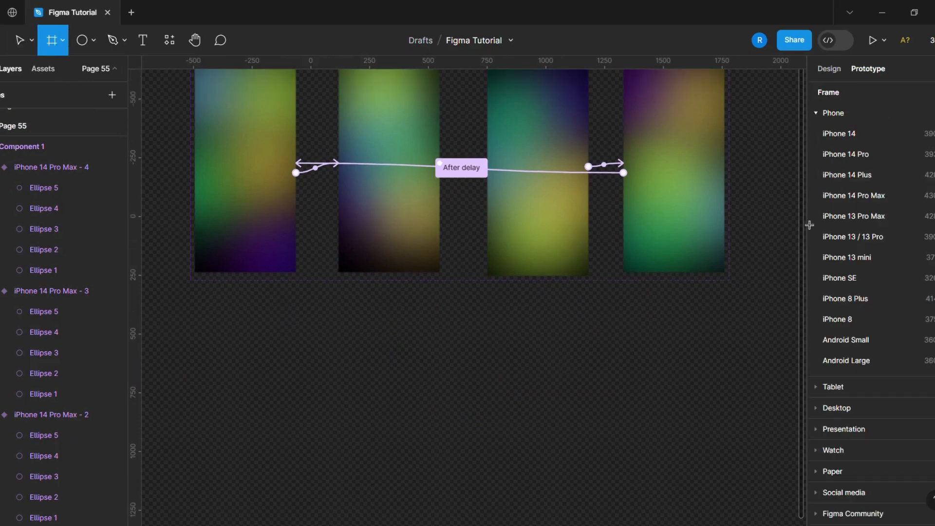
click(853, 195)
scroll(345, 327, down, 1)
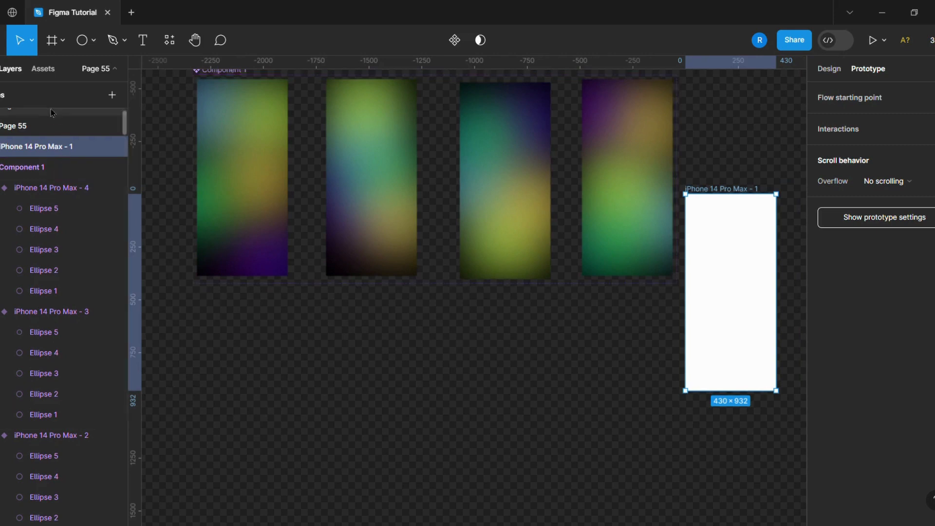
Insert an instance of the gradient component from the Page 55 local components so that it fills the new iPhone frame
click(43, 69)
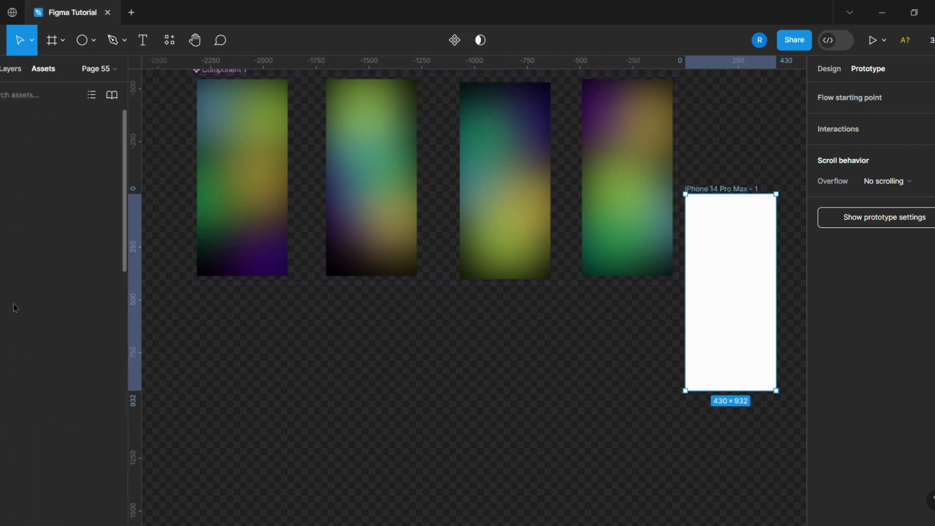
scroll(15, 308, down, 10)
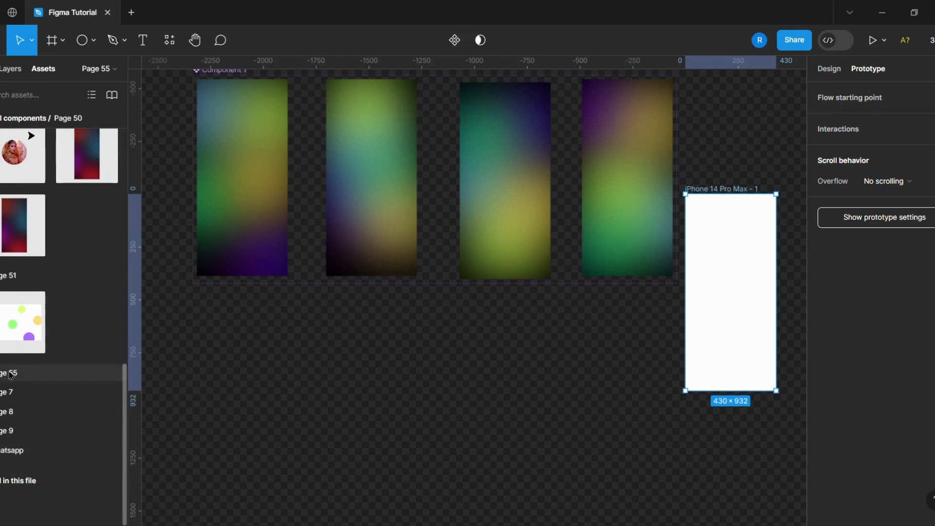
click(10, 374)
drag(25, 348, 754, 276)
click(16, 71)
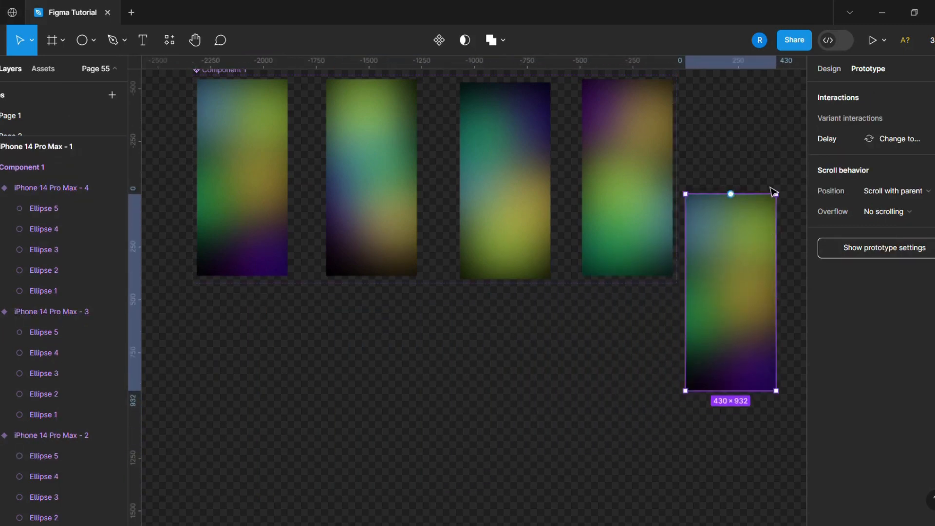
Move the iPhone frame with the gradient instance below the component set and give it a flow starting point
click(799, 157)
drag(721, 290, 467, 515)
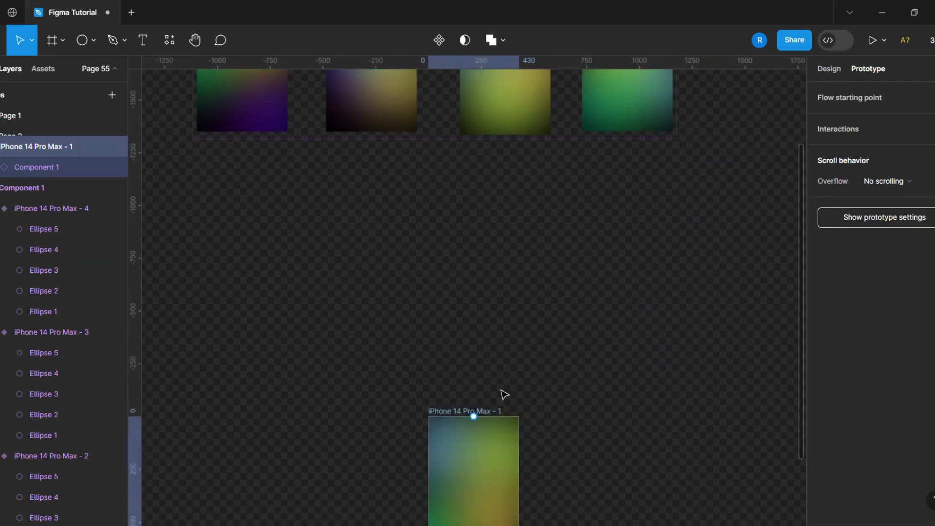
drag(501, 390, 512, 295)
click(927, 98)
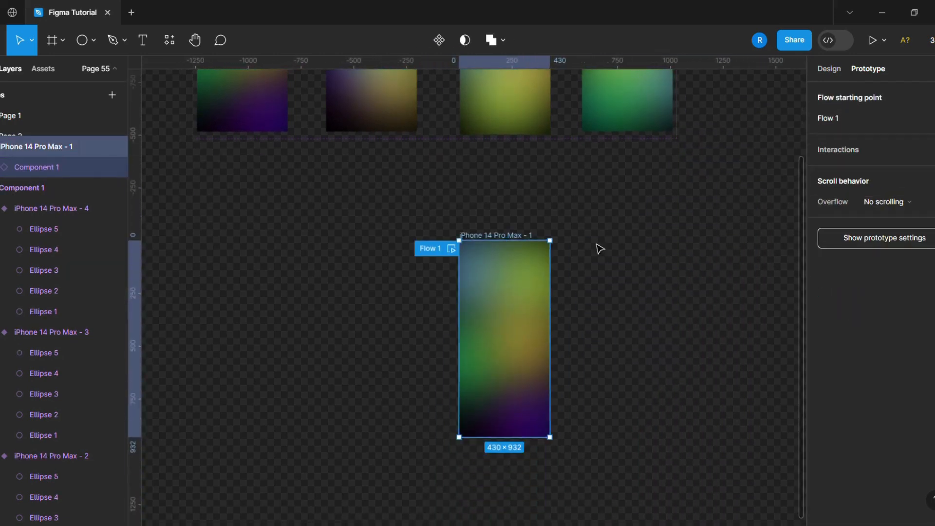
Preview Flow 1 of the iPhone frame to check the animated gradient background
click(451, 249)
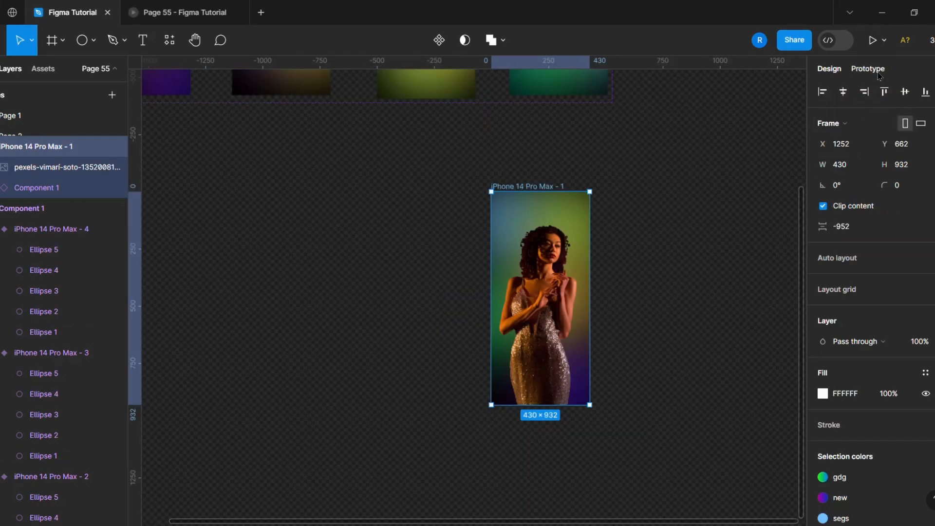
click(875, 71)
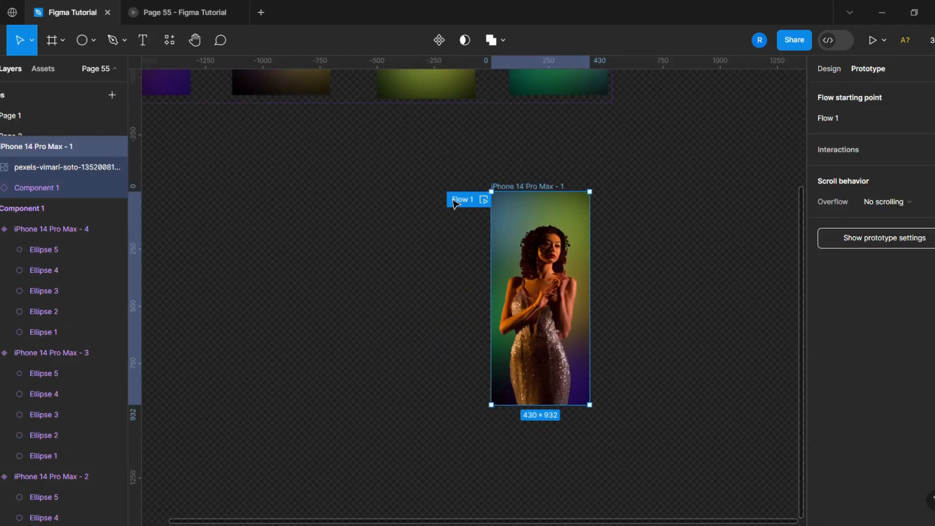
click(483, 200)
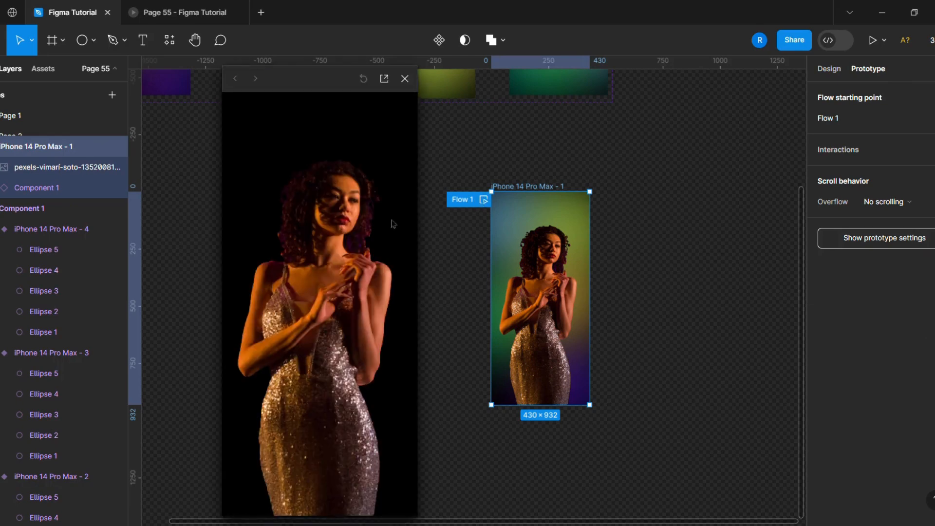